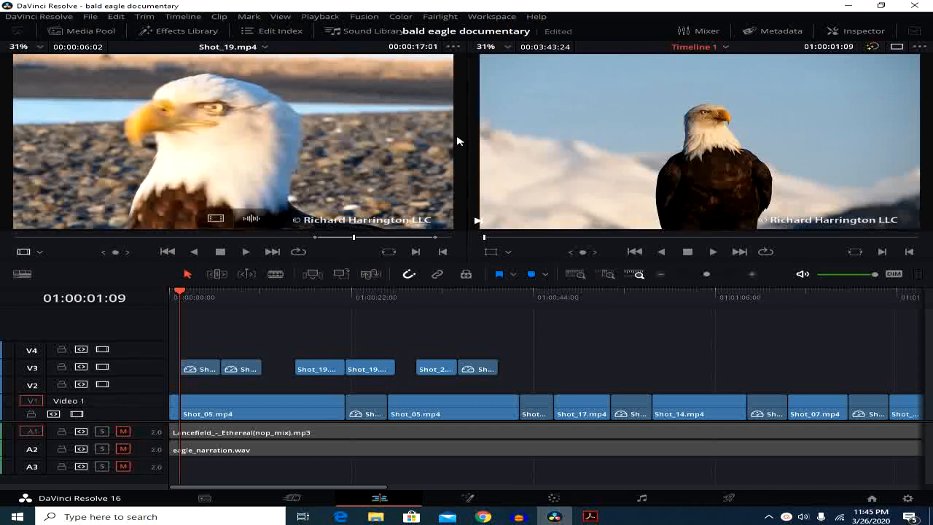
Open the Effects Library and look through its video transition categories, from Dissolve and Iris to Wipe and Fusion Transitions
{"action": "left_click", "coordinate": [189, 33]}
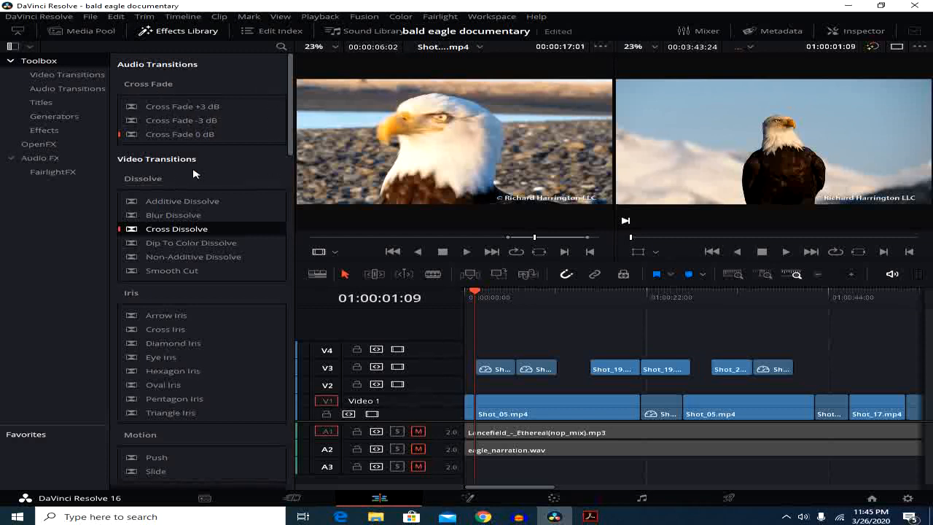
{"action": "scroll", "coordinate": [294, 118], "scroll_direction": "down", "scroll_amount": 1}
{"action": "scroll", "coordinate": [293, 118], "scroll_direction": "down", "scroll_amount": 4}
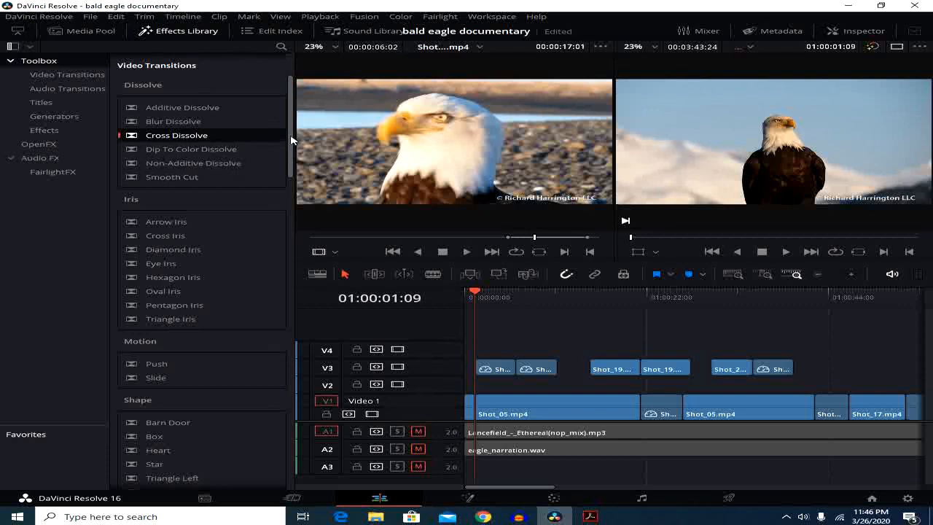
{"action": "scroll", "coordinate": [292, 156], "scroll_direction": "down", "scroll_amount": 8}
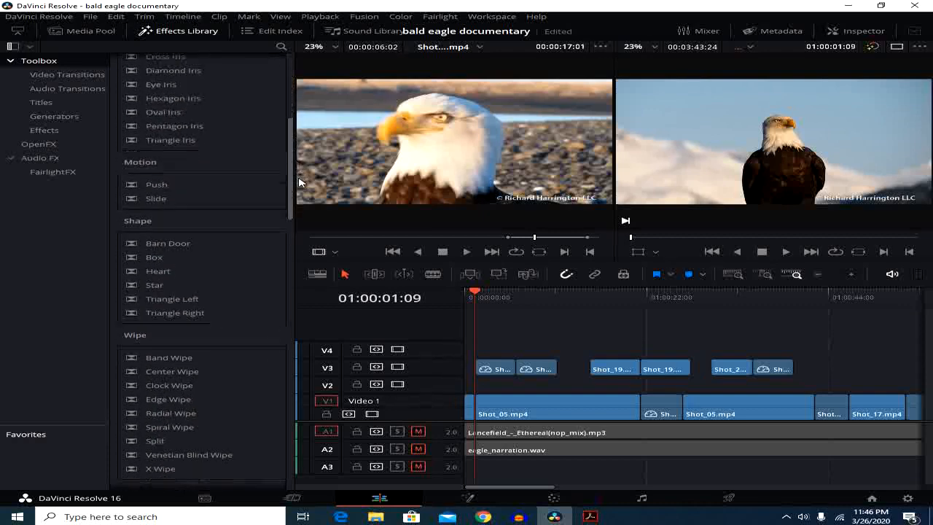
{"action": "left_click_drag", "start_coordinate": [299, 182], "coordinate": [287, 224]}
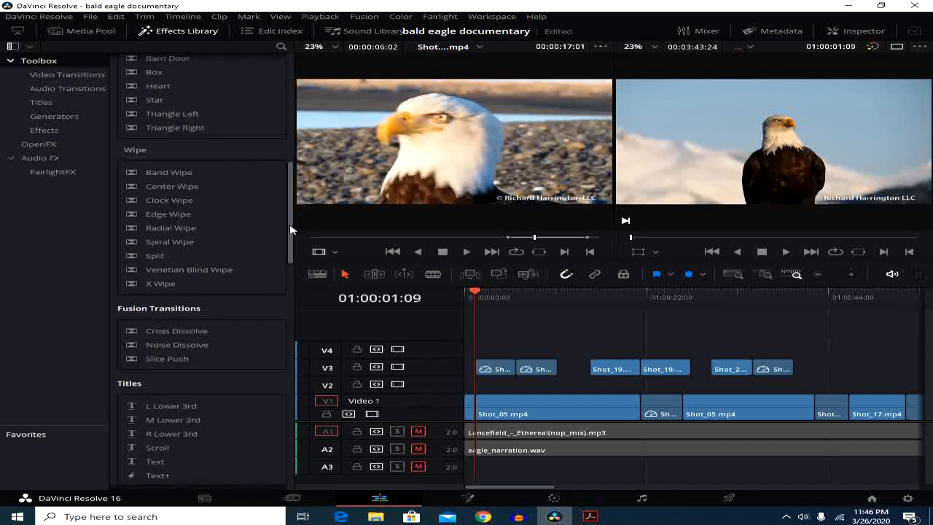
{"action": "left_click_drag", "start_coordinate": [292, 232], "coordinate": [305, 144]}
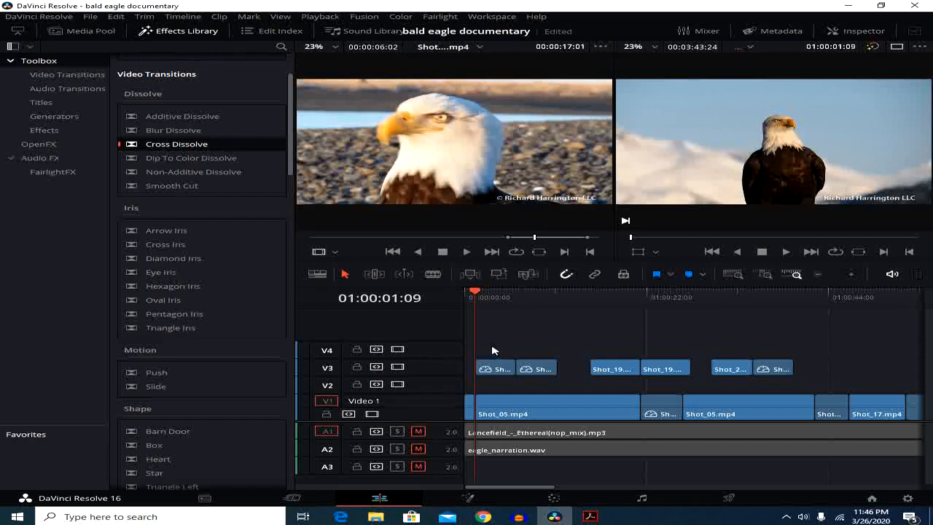
Add a Cross Dissolve at the cut between the first pair of clips on track V3 and preview it
{"action": "left_click_drag", "start_coordinate": [502, 349], "coordinate": [548, 390]}
{"action": "left_click_drag", "start_coordinate": [618, 340], "coordinate": [666, 389]}
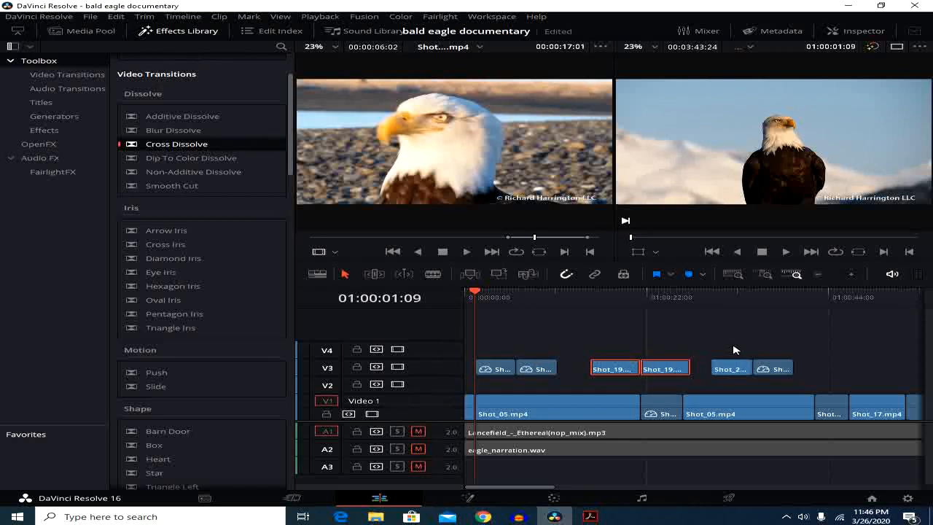
{"action": "left_click_drag", "start_coordinate": [732, 345], "coordinate": [777, 384]}
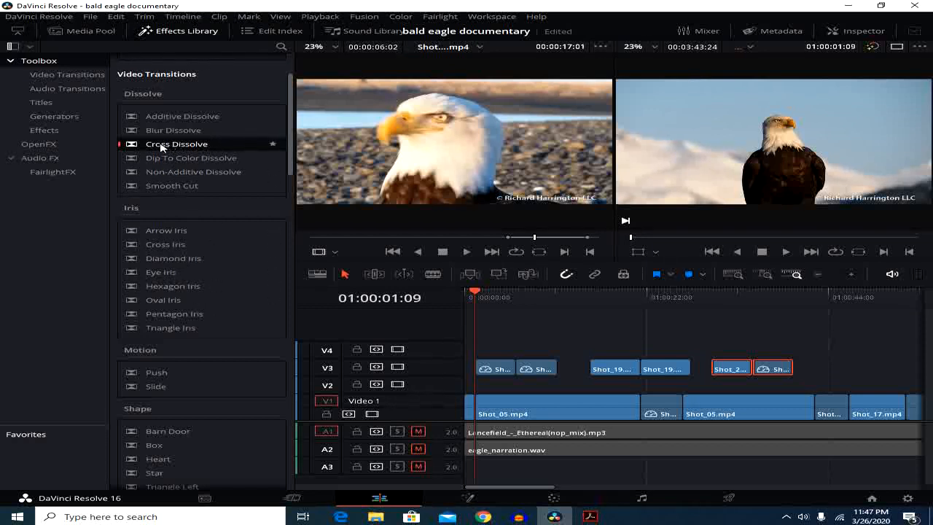
{"action": "mouse_move", "coordinate": [161, 148]}
{"action": "left_mouse_down"}
{"action": "mouse_move", "coordinate": [275, 194]}
{"action": "mouse_move", "coordinate": [470, 355]}
{"action": "mouse_move", "coordinate": [516, 367]}
{"action": "left_mouse_up"}
{"action": "left_click_drag", "start_coordinate": [474, 295], "coordinate": [496, 319]}
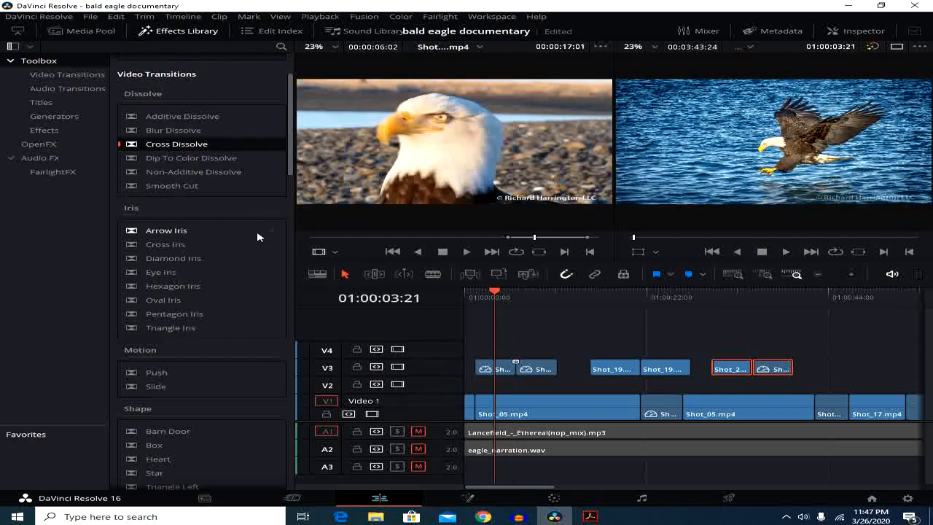
Add a Diamond Iris transition at the cut between the two Shot_19.mp4 clips on V3 and preview it
{"action": "left_click", "coordinate": [161, 260]}
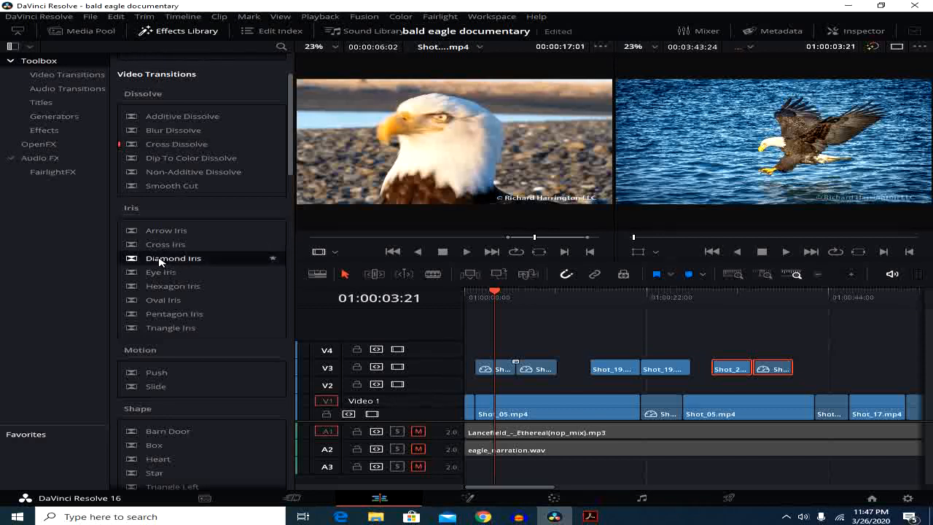
{"action": "left_click_drag", "start_coordinate": [161, 260], "coordinate": [642, 368]}
{"action": "left_click_drag", "start_coordinate": [495, 293], "coordinate": [635, 329]}
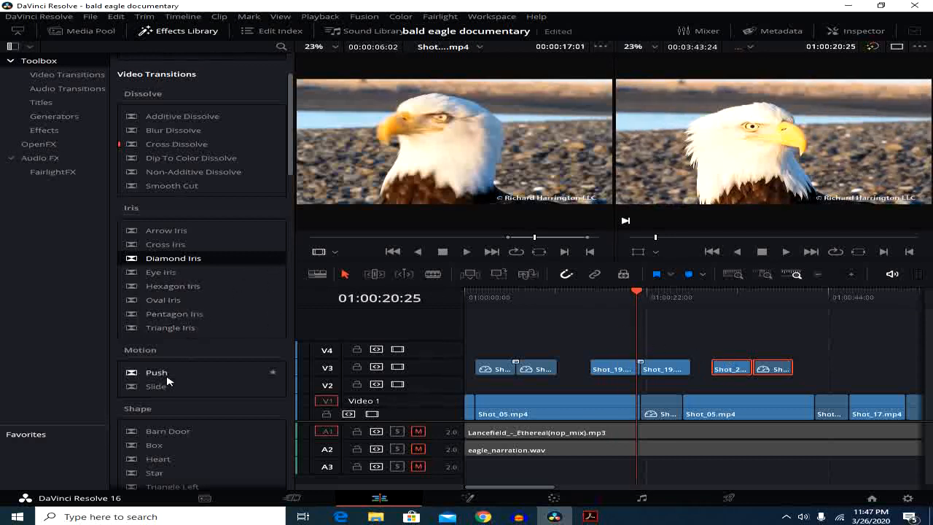
Add a Box transition at the cut between the third pair of clips on V3 and preview it
{"action": "scroll", "coordinate": [169, 383], "scroll_direction": "down", "scroll_amount": 2}
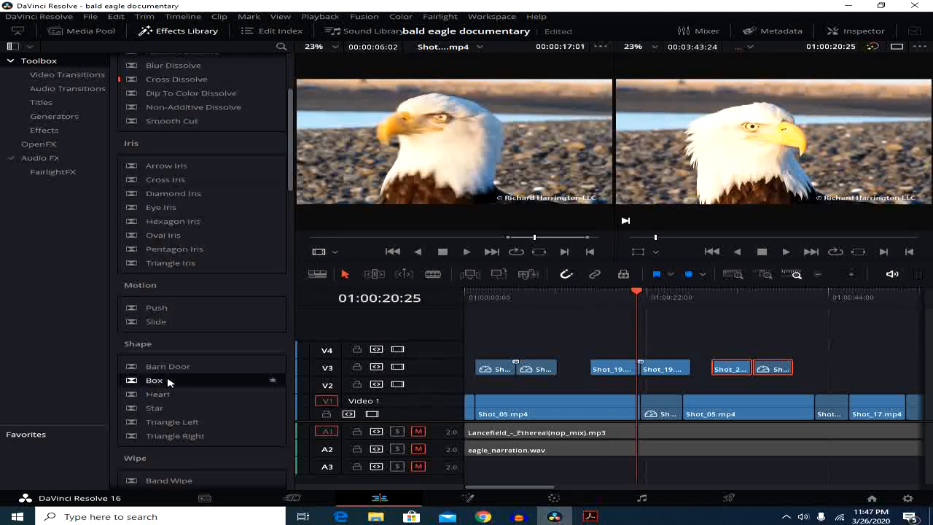
{"action": "left_click_drag", "start_coordinate": [166, 382], "coordinate": [752, 370]}
{"action": "left_click_drag", "start_coordinate": [638, 294], "coordinate": [755, 309]}
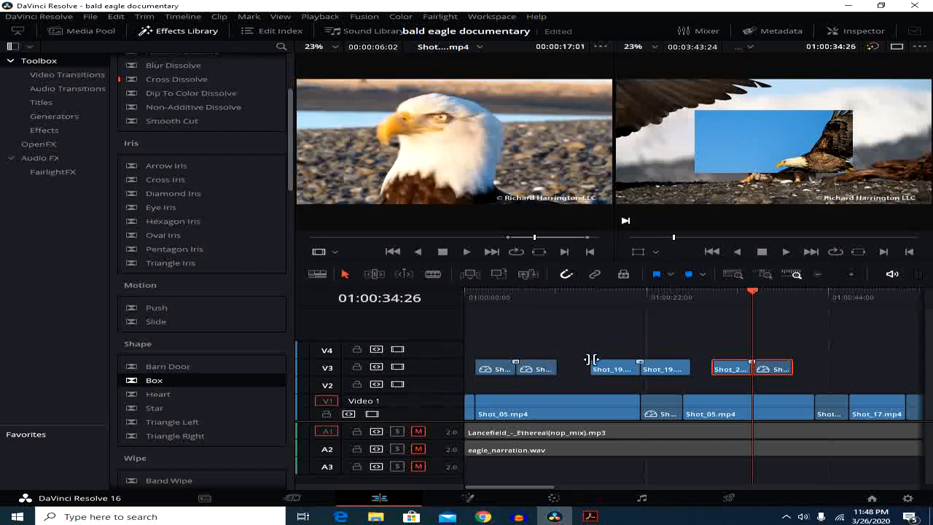
Open the Diamond Iris transition's settings and lengthen it to 1.7 seconds (50 frames)
{"action": "scroll", "coordinate": [591, 364], "scroll_direction": "up", "scroll_amount": 8}
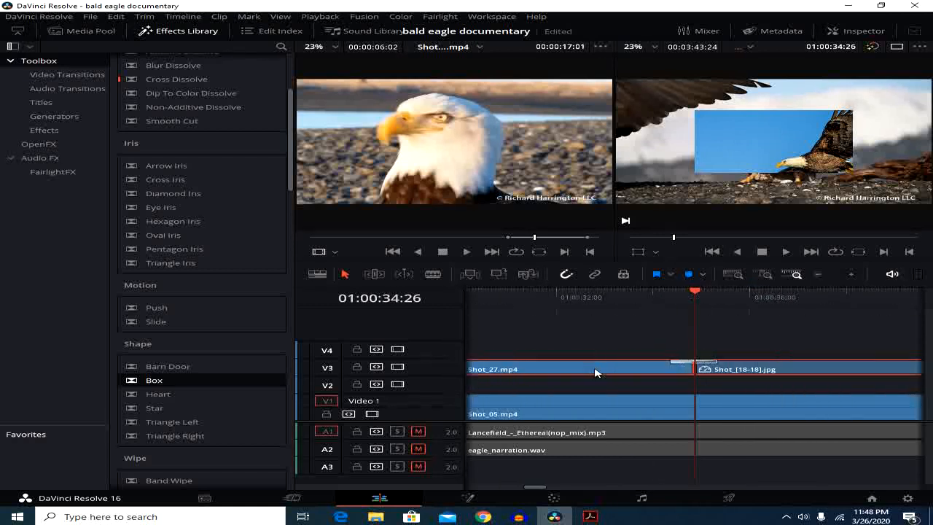
{"action": "scroll", "coordinate": [595, 370], "scroll_direction": "up", "scroll_amount": 1}
{"action": "left_click_drag", "start_coordinate": [533, 486], "coordinate": [511, 486]}
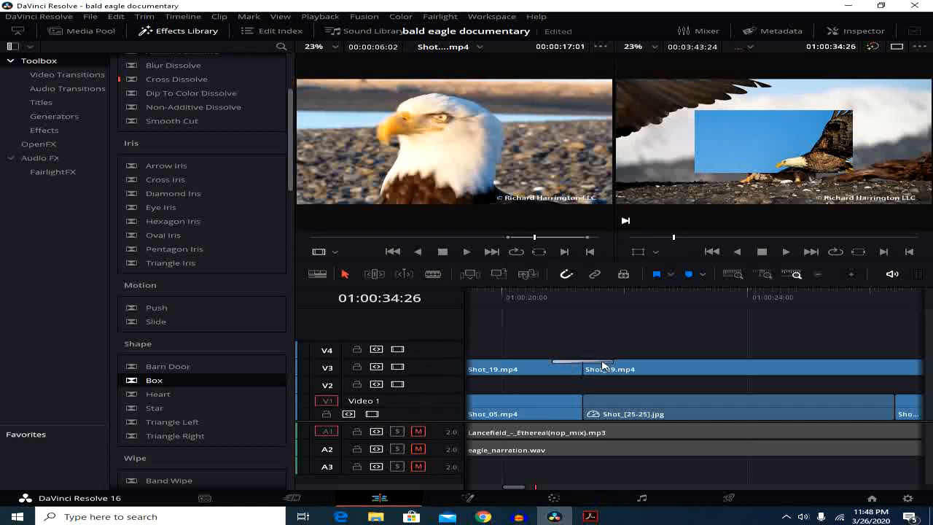
{"action": "double_click", "coordinate": [602, 366]}
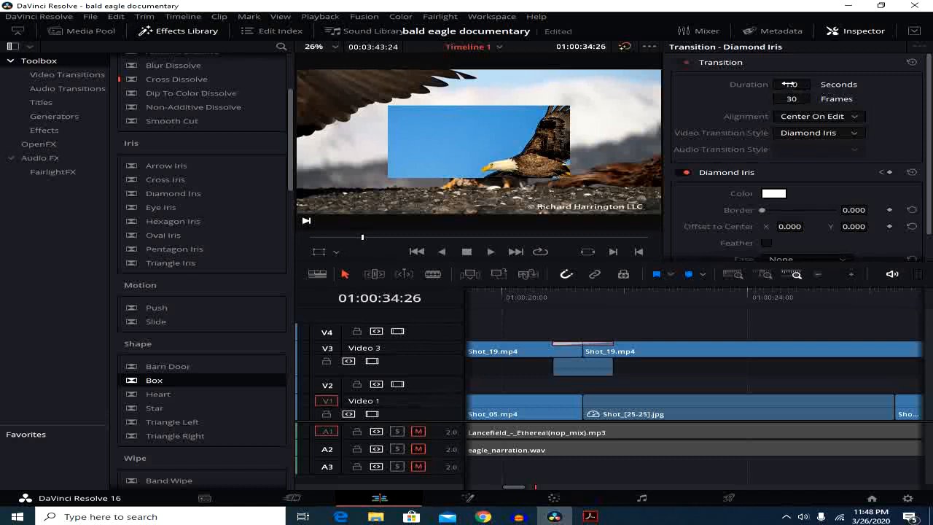
{"action": "left_click_drag", "start_coordinate": [784, 84], "coordinate": [814, 85]}
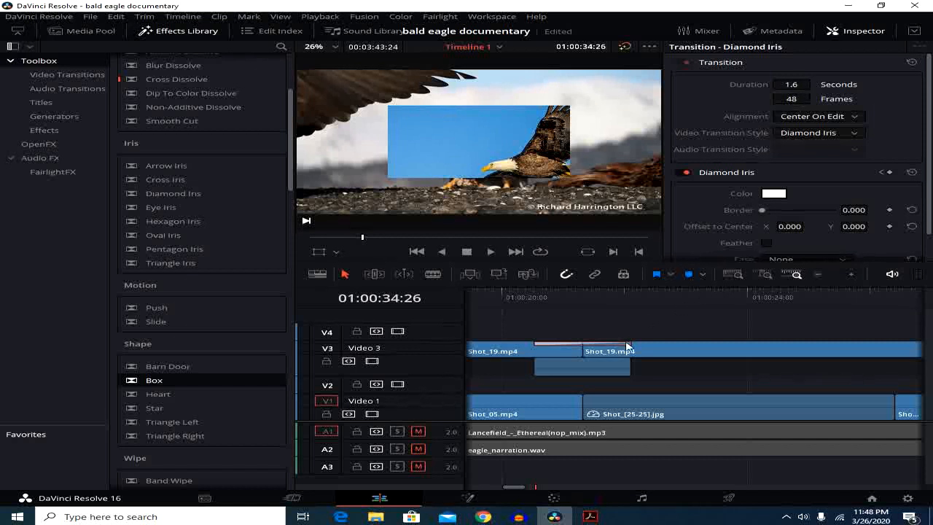
{"action": "mouse_move", "coordinate": [631, 349]}
{"action": "left_mouse_down"}
{"action": "mouse_move", "coordinate": [659, 348]}
{"action": "mouse_move", "coordinate": [608, 345]}
{"action": "mouse_move", "coordinate": [632, 343]}
{"action": "left_mouse_up"}
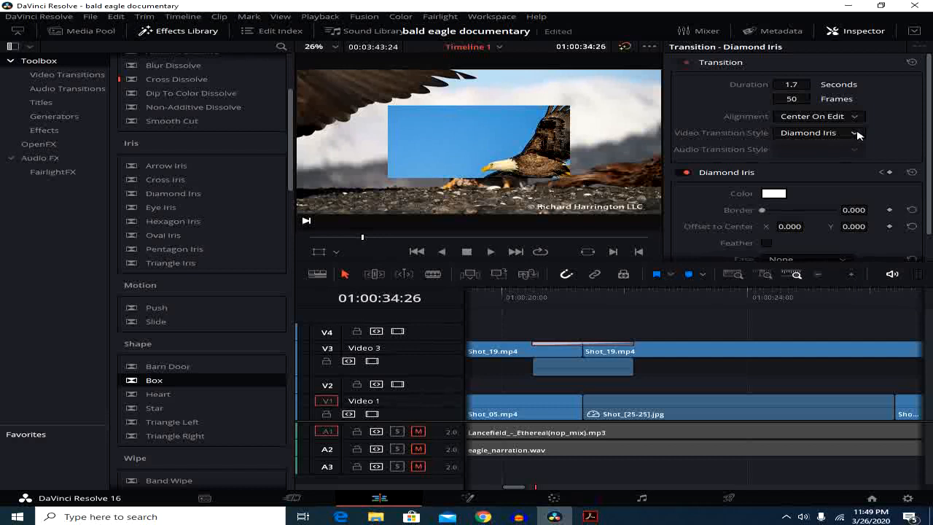
Change the video transition style between the Shot_19.mp4 clips to Edge Wipe and scrub through it
{"action": "left_click", "coordinate": [855, 133]}
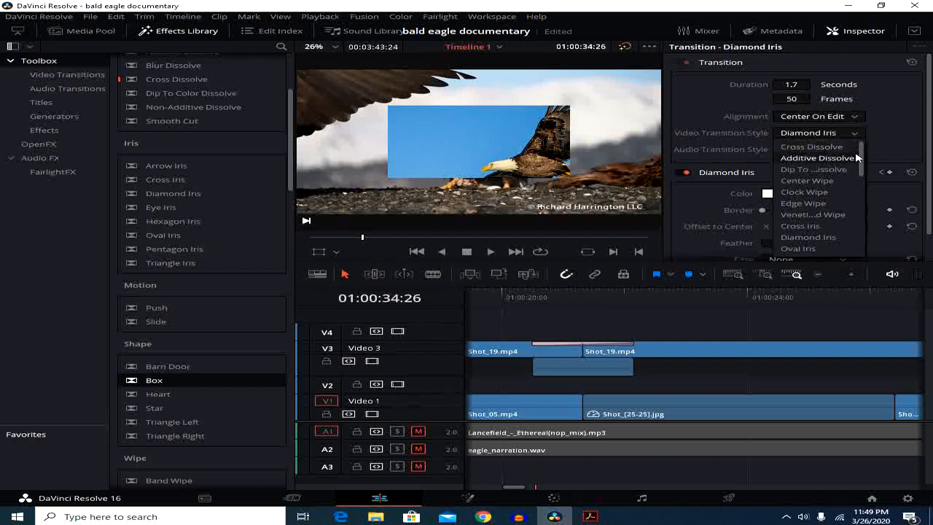
{"action": "scroll", "coordinate": [862, 163], "scroll_direction": "down", "scroll_amount": 3}
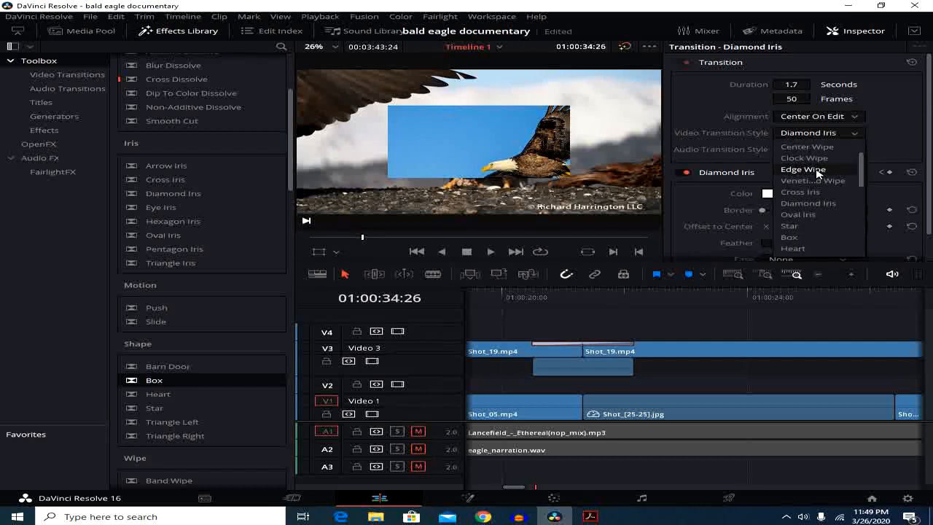
{"action": "left_click", "coordinate": [818, 171]}
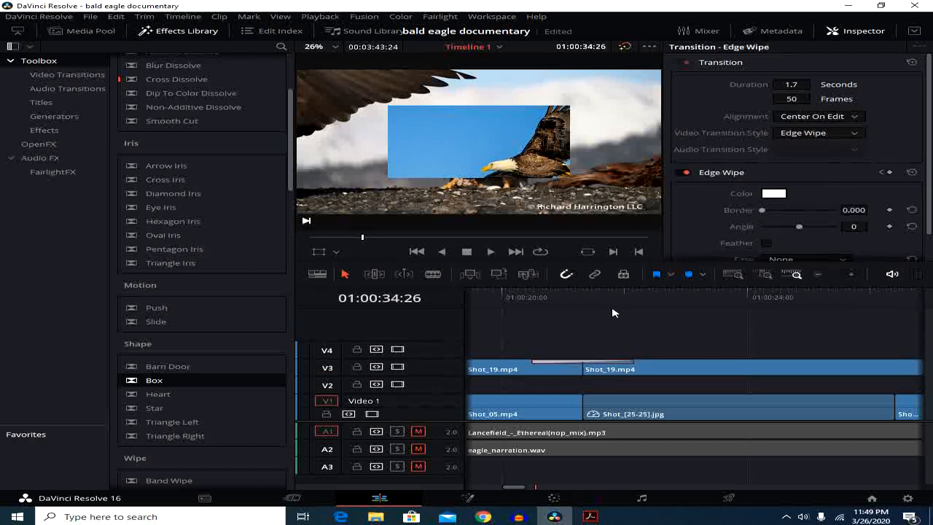
{"action": "left_click", "coordinate": [559, 292]}
{"action": "left_click_drag", "start_coordinate": [559, 292], "coordinate": [542, 314]}
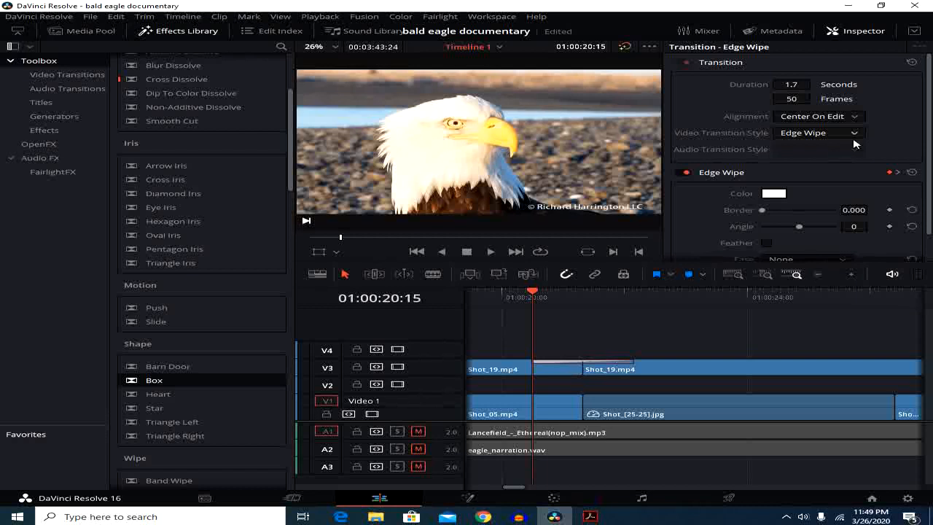
Try the Start On Edit alignment for the Edge Wipe transition, and switch it to End On Edit
{"action": "left_click", "coordinate": [853, 117]}
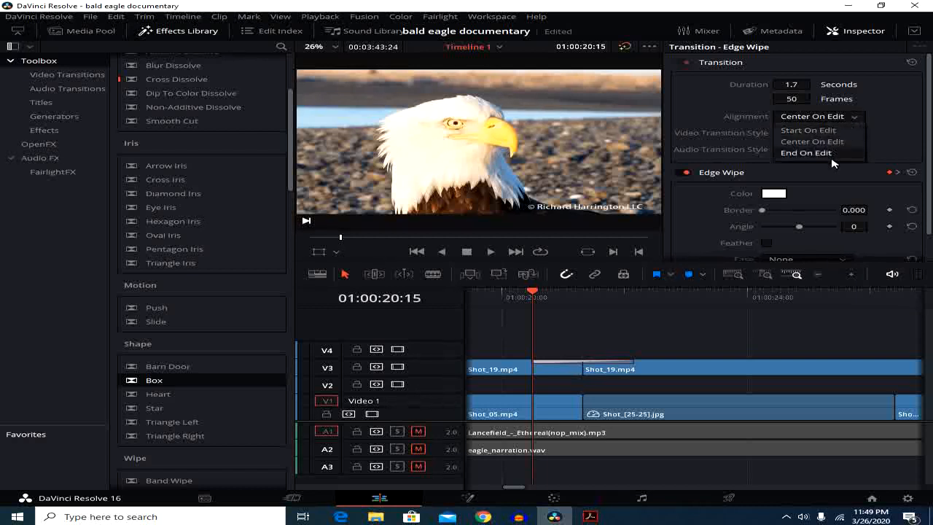
{"action": "left_click", "coordinate": [826, 132]}
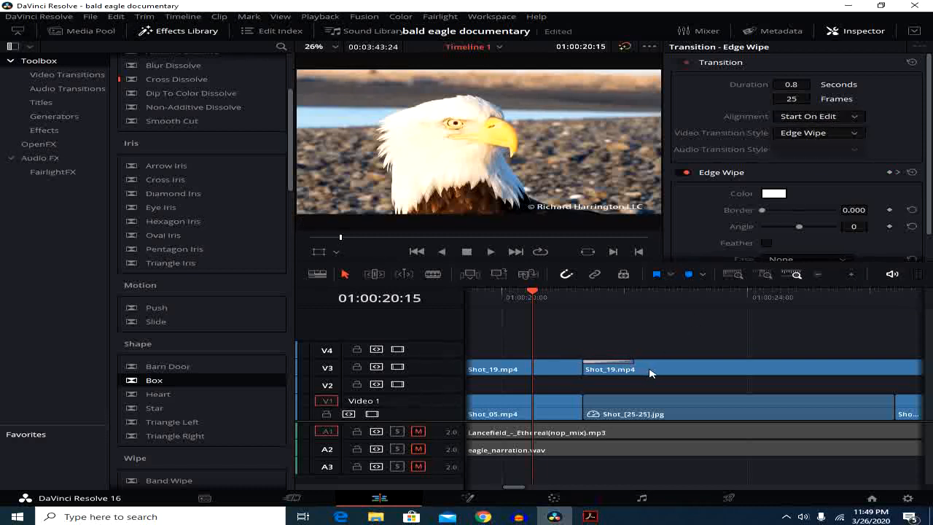
{"action": "left_click", "coordinate": [853, 117]}
{"action": "left_click", "coordinate": [843, 152]}
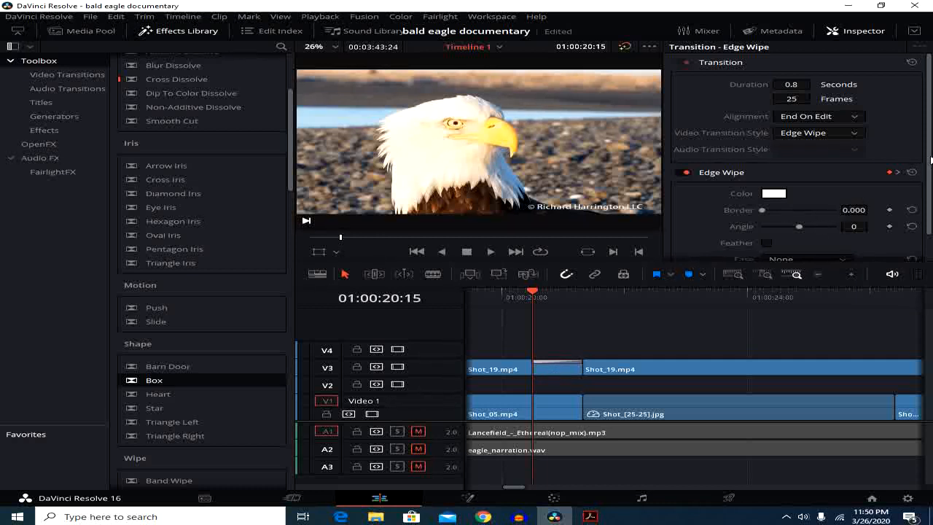
Review the remaining Edge Wipe settings and delete the transition between the Shot_19.mp4 clips
{"action": "scroll", "coordinate": [930, 158], "scroll_direction": "down", "scroll_amount": 1}
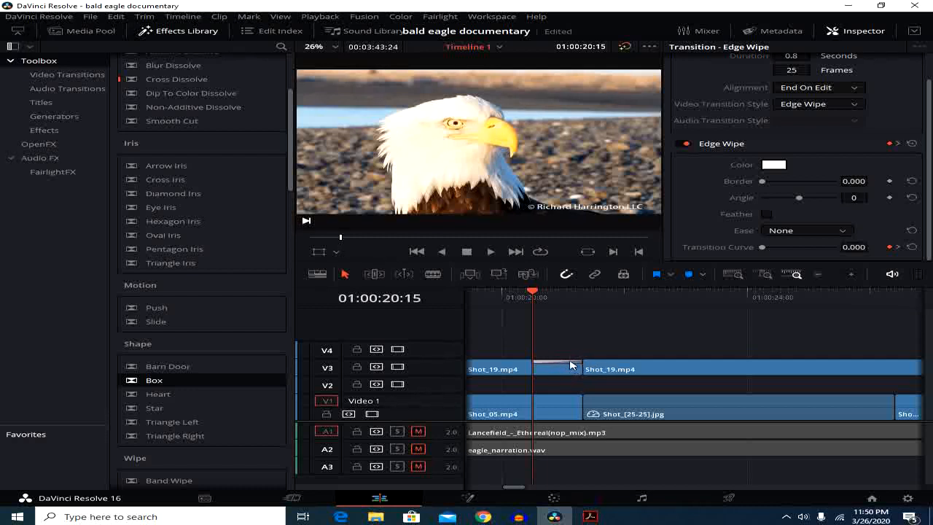
{"action": "key", "text": "Delete"}
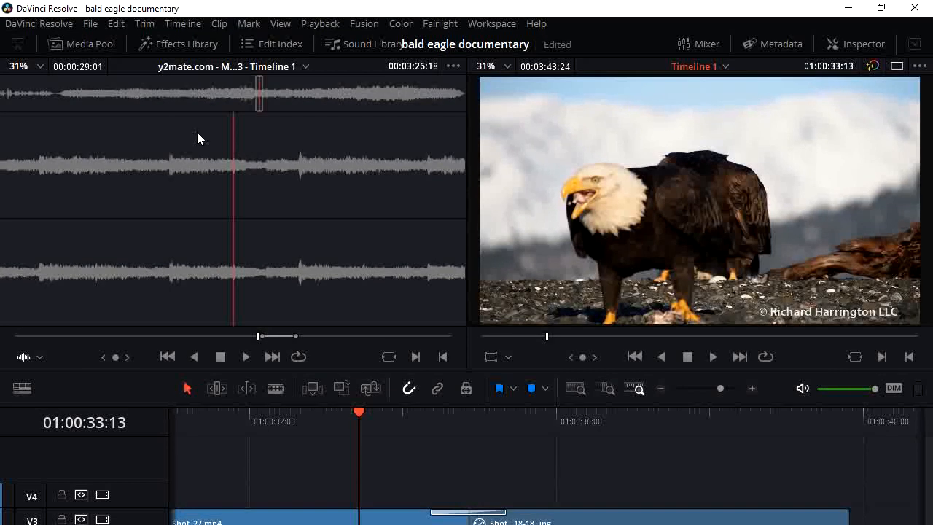
Open the Effects Library and show the Audio Transitions category of the Toolbox
{"action": "left_click", "coordinate": [182, 44]}
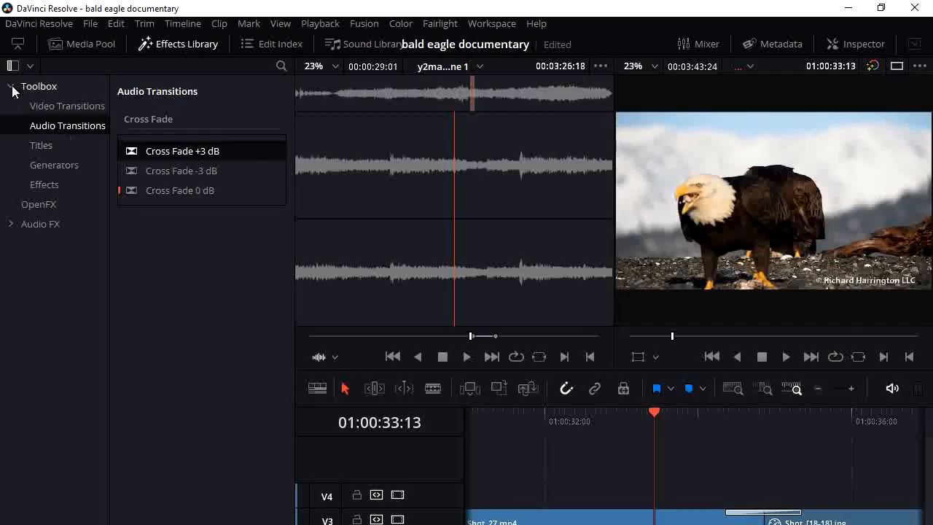
{"action": "left_click", "coordinate": [45, 107]}
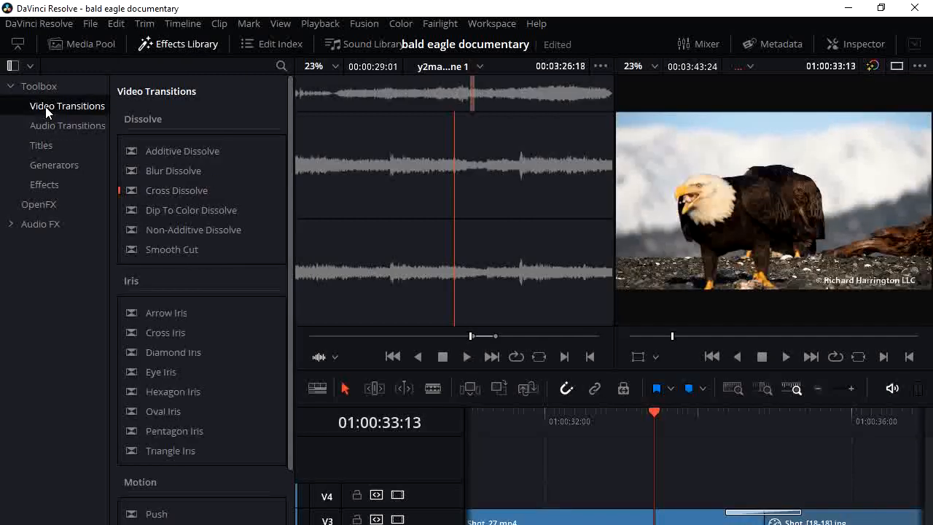
{"action": "left_click", "coordinate": [53, 125]}
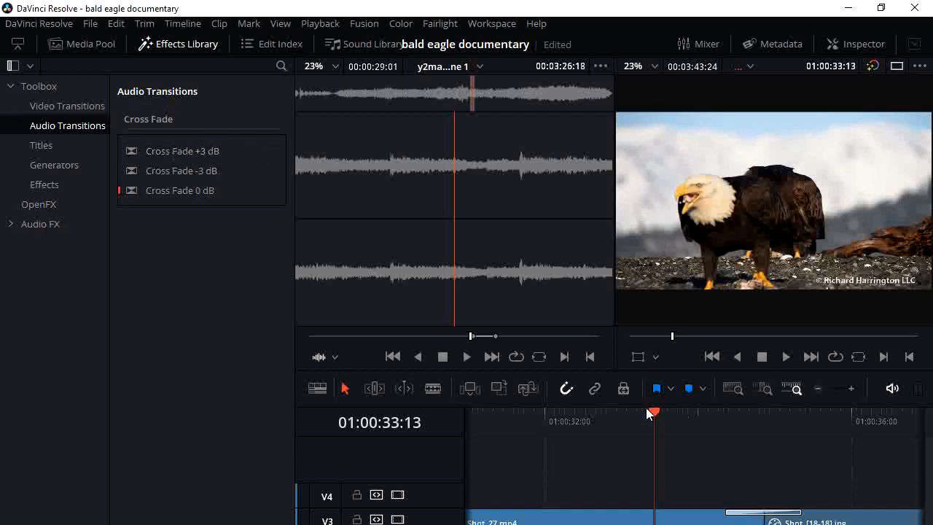
Play the timeline section from about 01:00:32 to 01:00:36 to check how it sounds across the cut
{"action": "left_click_drag", "start_coordinate": [652, 412], "coordinate": [654, 413]}
{"action": "left_click", "coordinate": [786, 355]}
{"action": "left_click", "coordinate": [744, 413]}
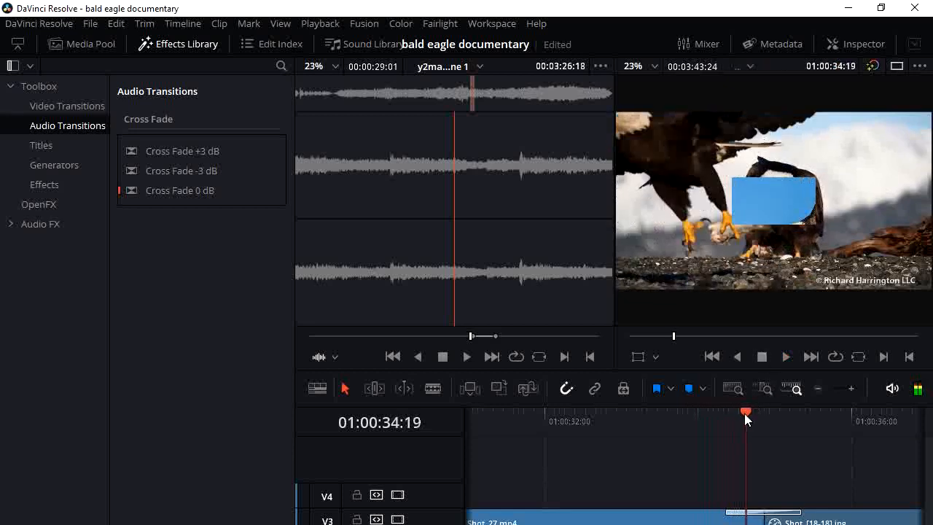
{"action": "left_click_drag", "start_coordinate": [744, 413], "coordinate": [569, 445]}
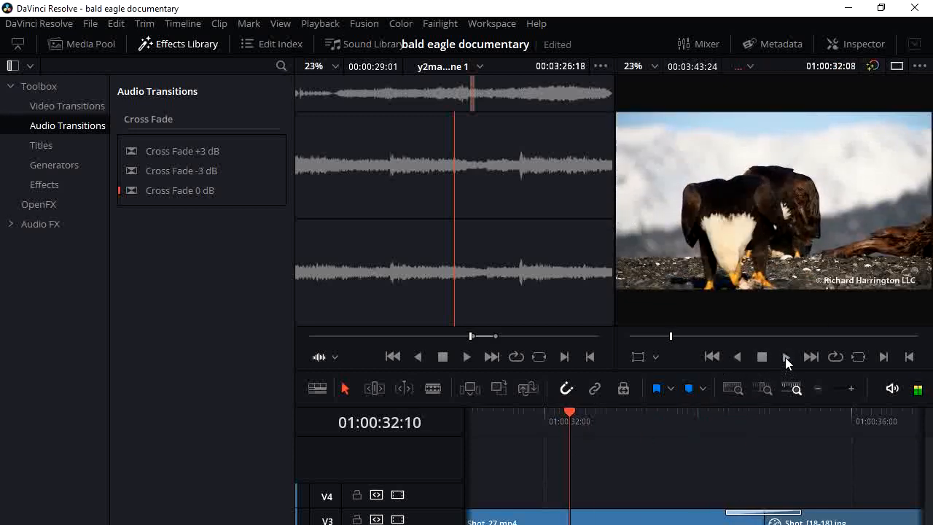
{"action": "left_click", "coordinate": [785, 357]}
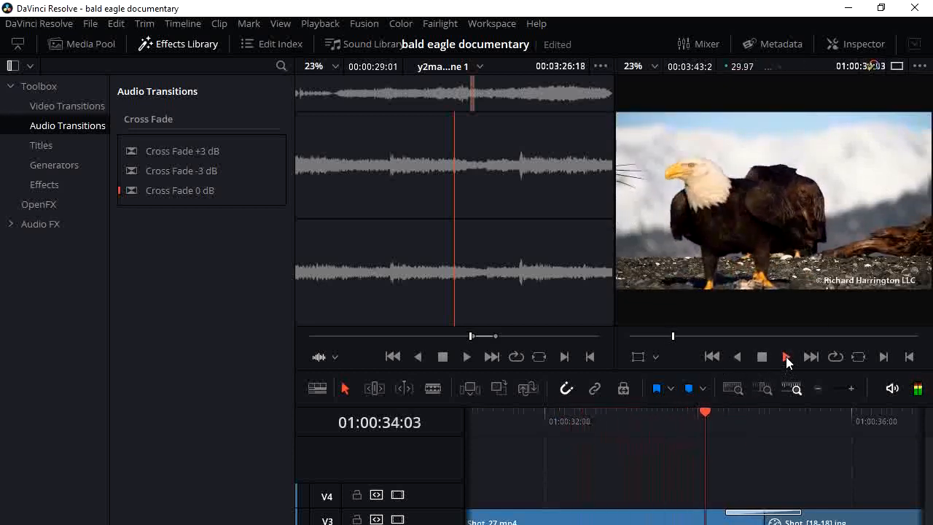
{"action": "left_click", "coordinate": [823, 413]}
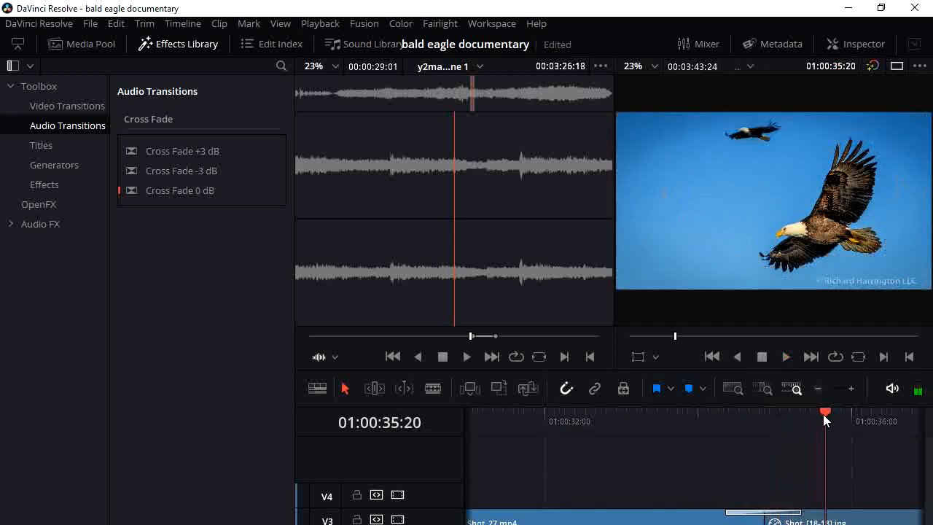
{"action": "left_click_drag", "start_coordinate": [825, 412], "coordinate": [607, 517]}
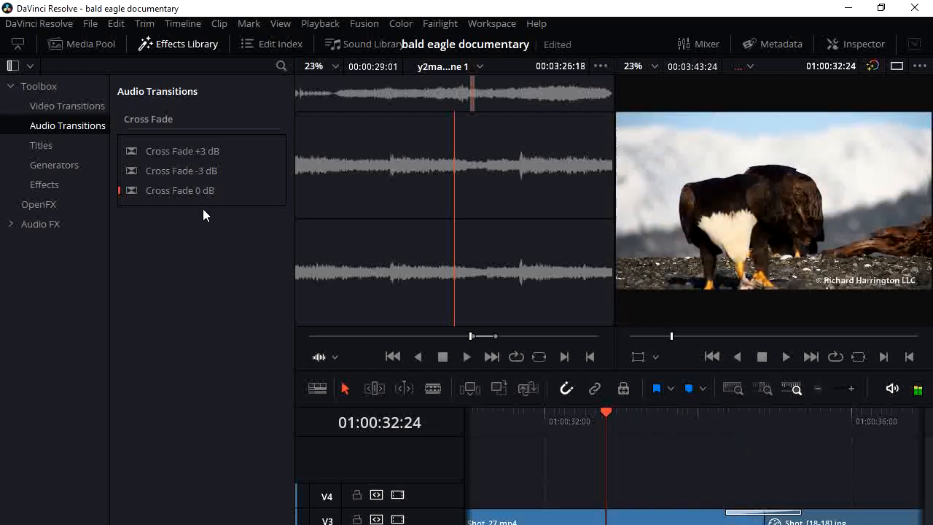
Add a Cross Fade +3 dB audio transition at the cut between the audio clips and open its settings
{"action": "left_click_drag", "start_coordinate": [169, 150], "coordinate": [561, 522]}
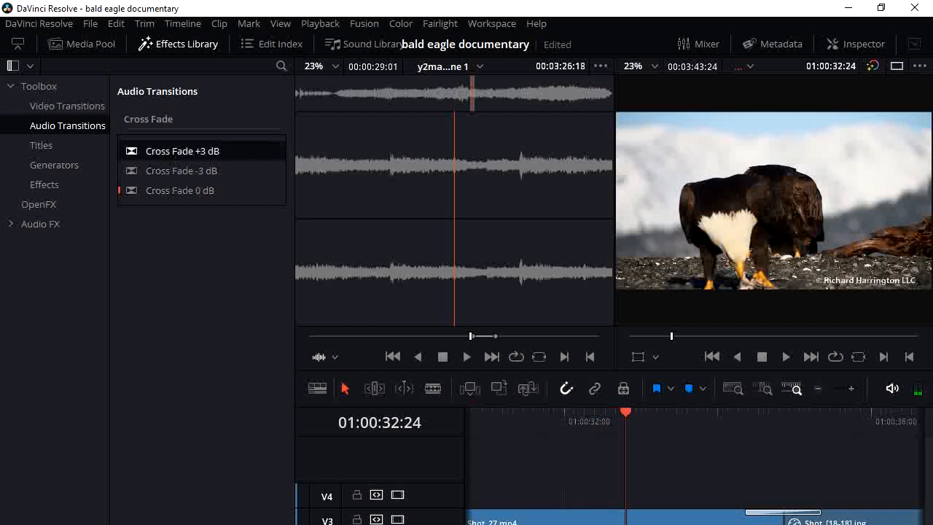
{"action": "left_click", "coordinate": [177, 160]}
{"action": "double_click", "coordinate": [627, 522]}
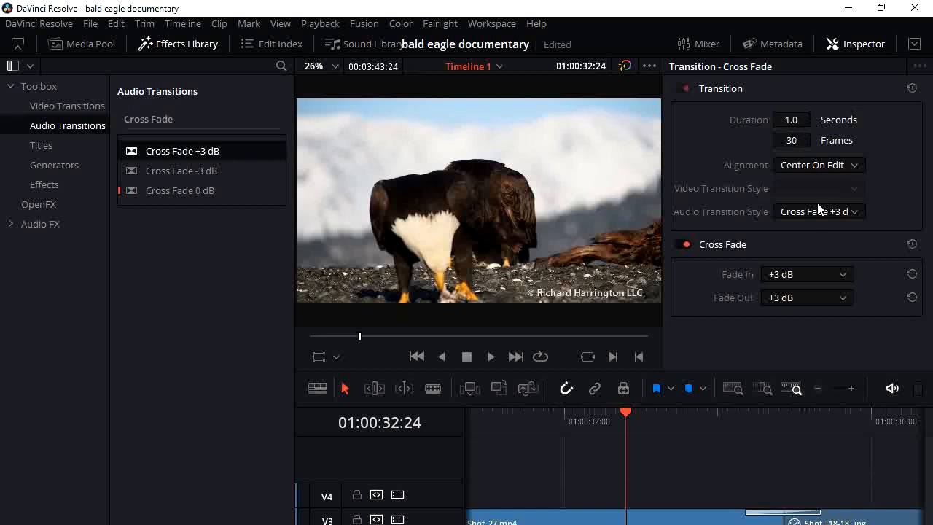
Review the available audio transition styles and Fade In levels for the cross fade
{"action": "left_click", "coordinate": [857, 212]}
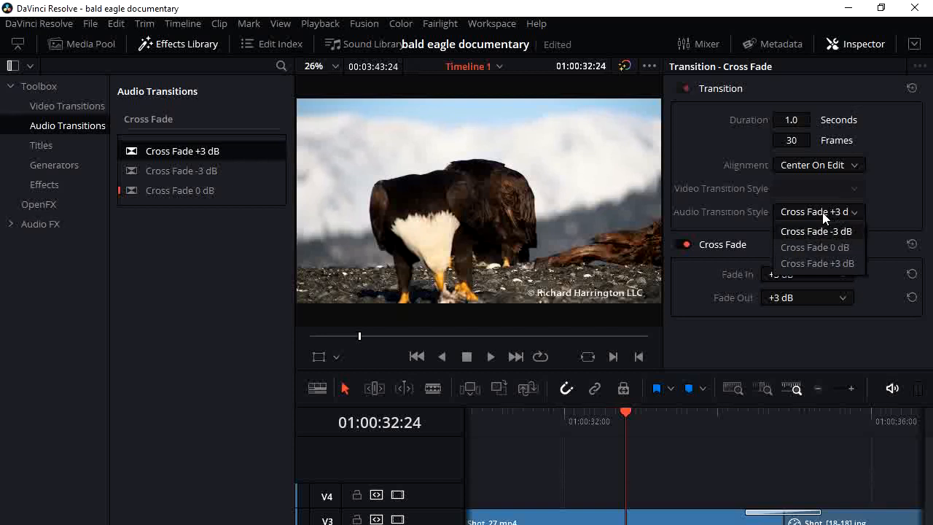
{"action": "left_click", "coordinate": [809, 274]}
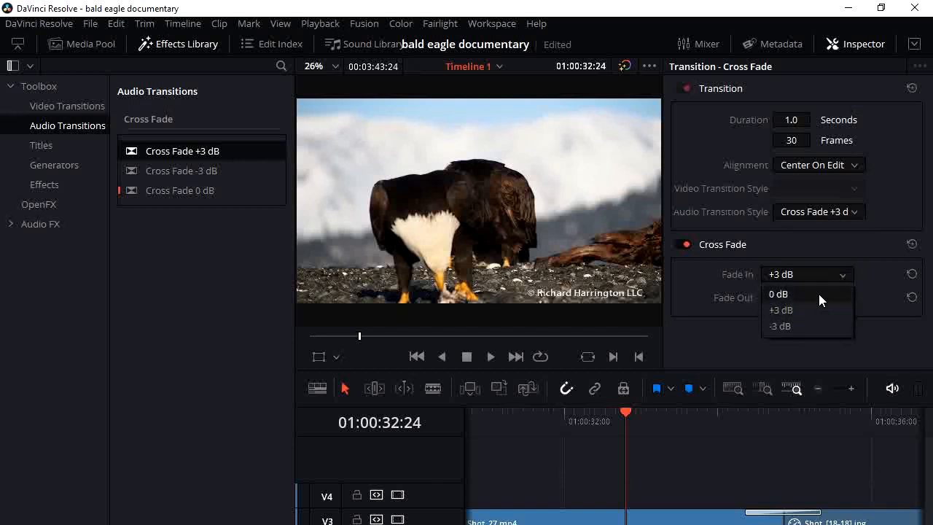
{"action": "left_click", "coordinate": [858, 272]}
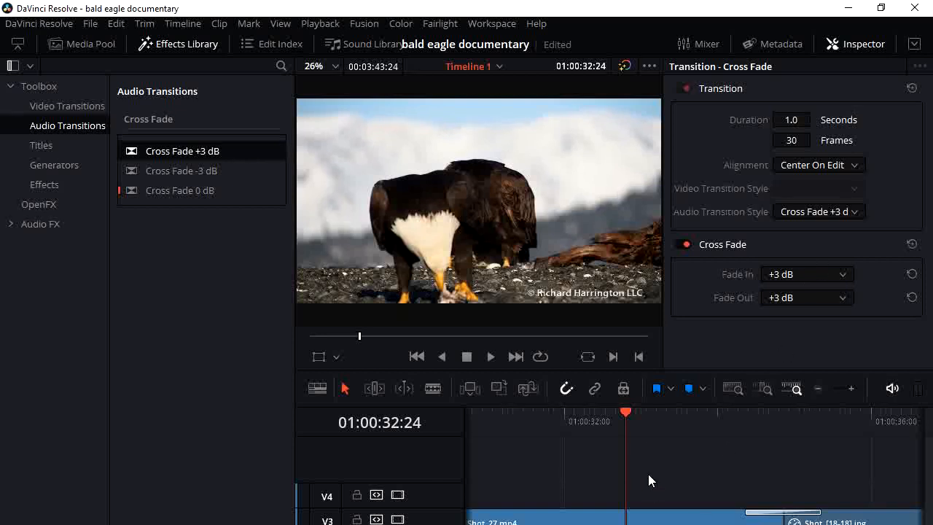
Play the timeline from 01:00:32:20 to listen to the audio, and return the playhead to 01:00:33:07
{"action": "left_click_drag", "start_coordinate": [623, 412], "coordinate": [637, 412]}
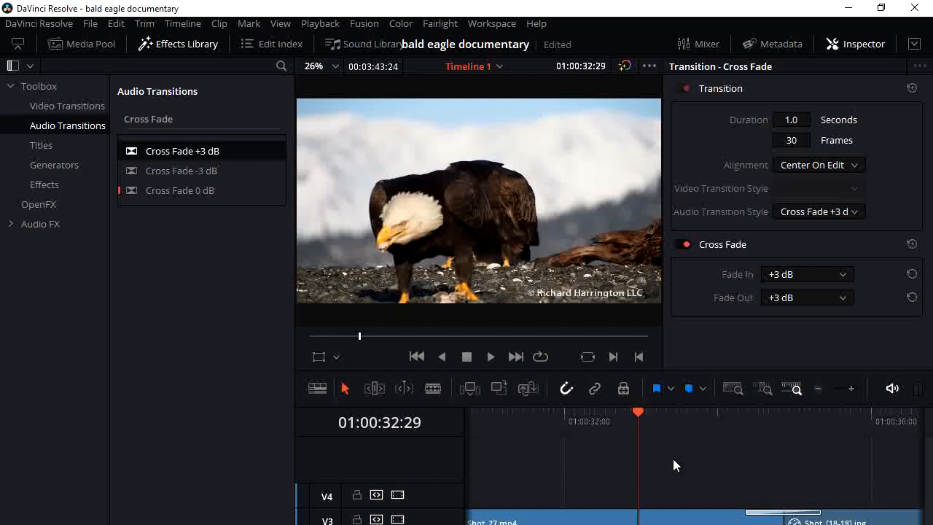
{"action": "left_click_drag", "start_coordinate": [638, 413], "coordinate": [614, 414]}
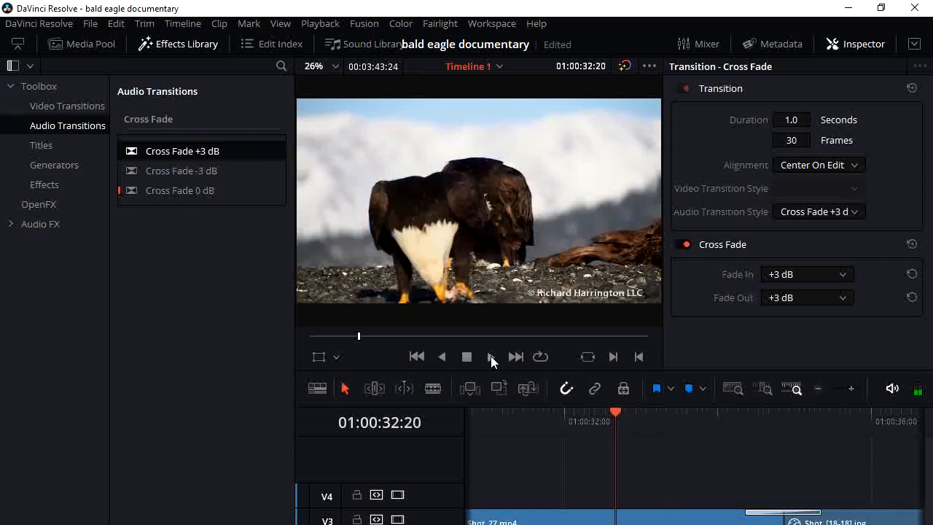
{"action": "left_click", "coordinate": [490, 355]}
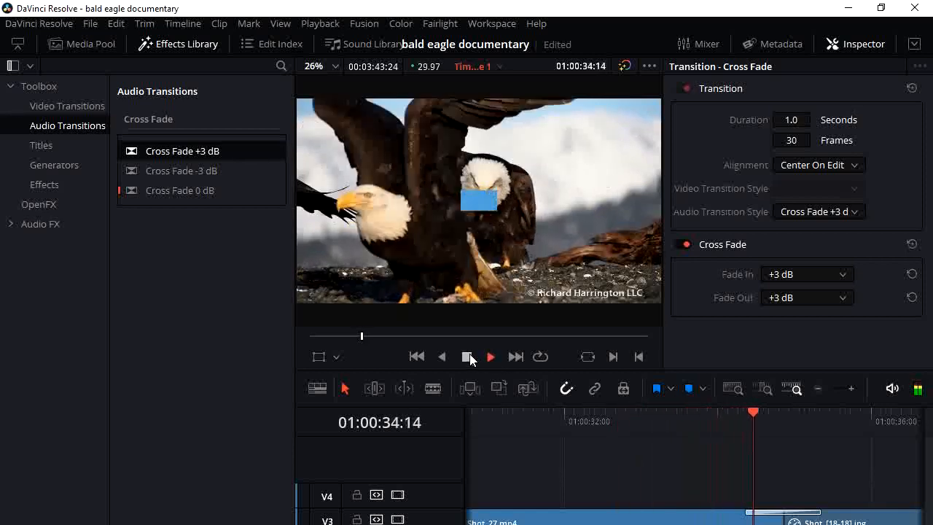
{"action": "left_click", "coordinate": [467, 356]}
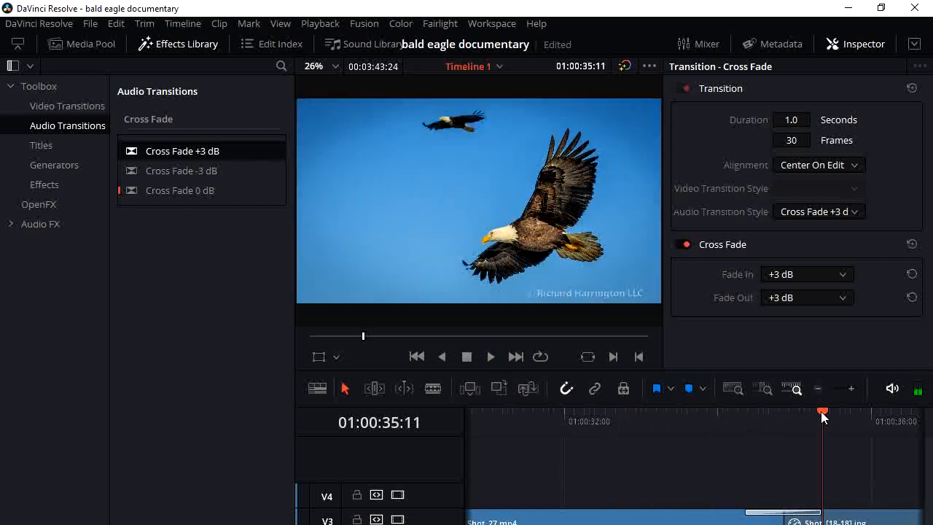
{"action": "left_click_drag", "start_coordinate": [801, 410], "coordinate": [654, 427]}
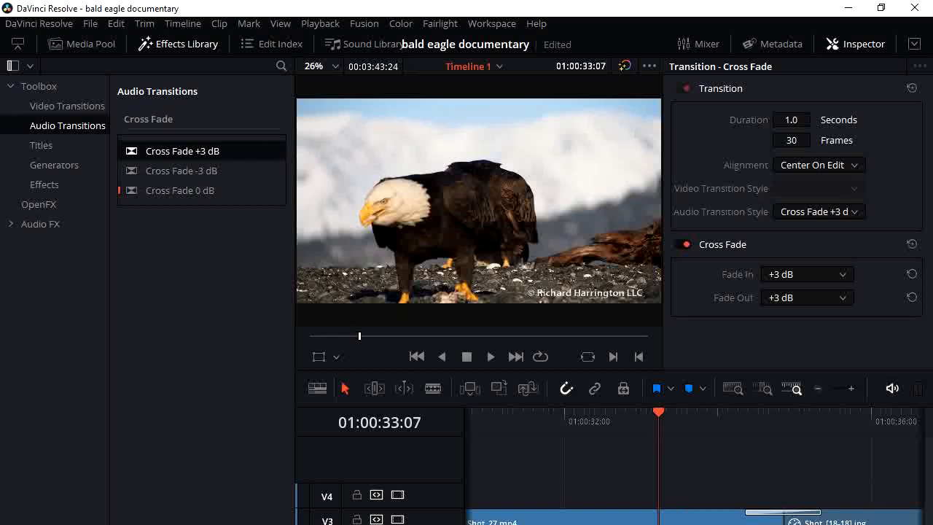
Lengthen the Cross Fade +3 dB transition to 168 frames (5.6 seconds)
{"action": "left_click_drag", "start_coordinate": [746, 524], "coordinate": [768, 524]}
{"action": "left_click_drag", "start_coordinate": [790, 140], "coordinate": [841, 140]}
{"action": "left_click_drag", "start_coordinate": [841, 140], "coordinate": [814, 140]}
{"action": "left_click_drag", "start_coordinate": [814, 140], "coordinate": [901, 140]}
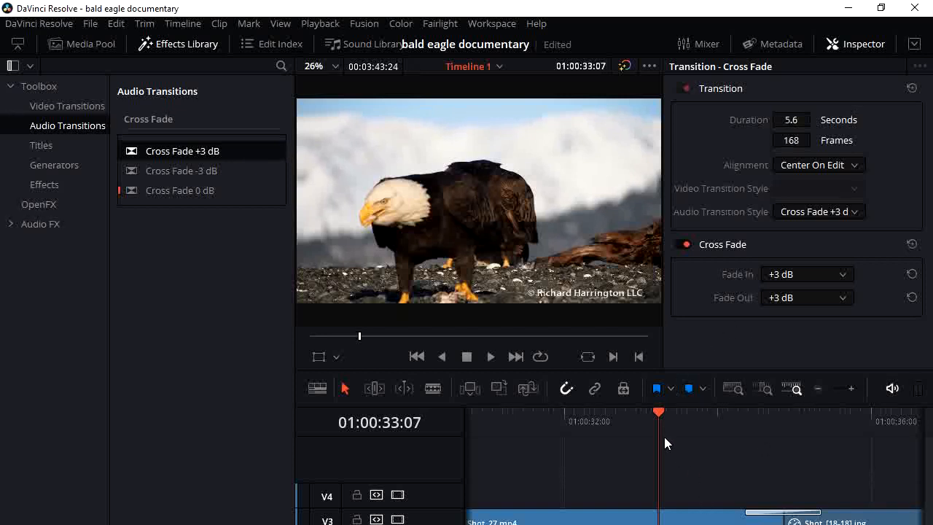
Play the timeline from about 01:00:24 to check how the lengthened cross fade sounds
{"action": "left_click_drag", "start_coordinate": [658, 411], "coordinate": [470, 442]}
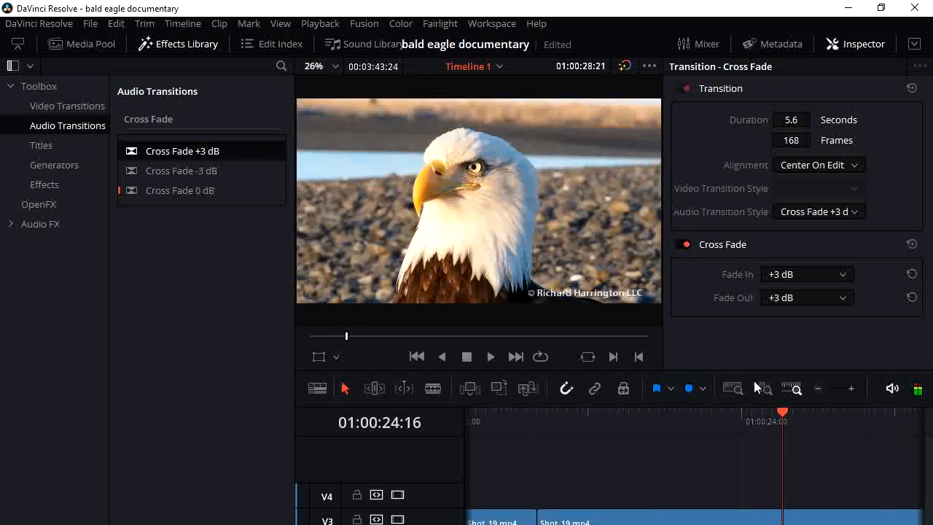
{"action": "left_click", "coordinate": [490, 356]}
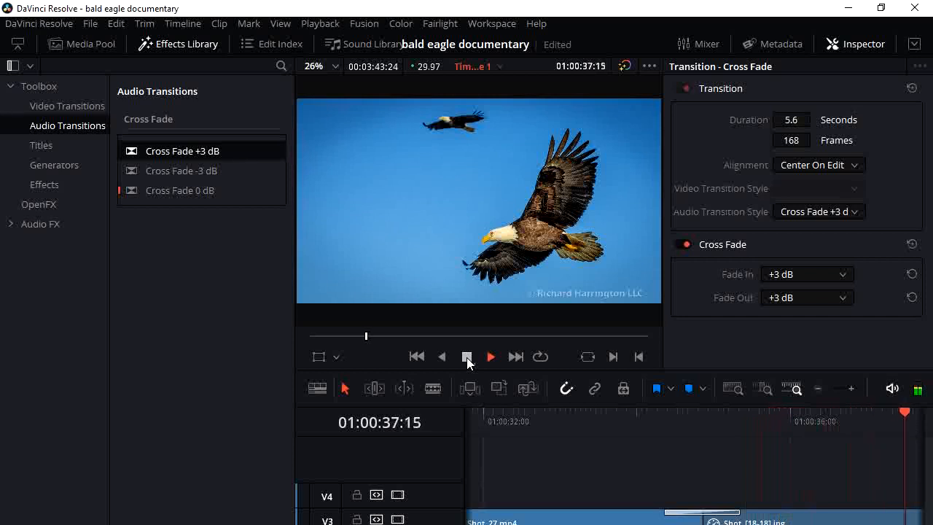
{"action": "left_click", "coordinate": [467, 357]}
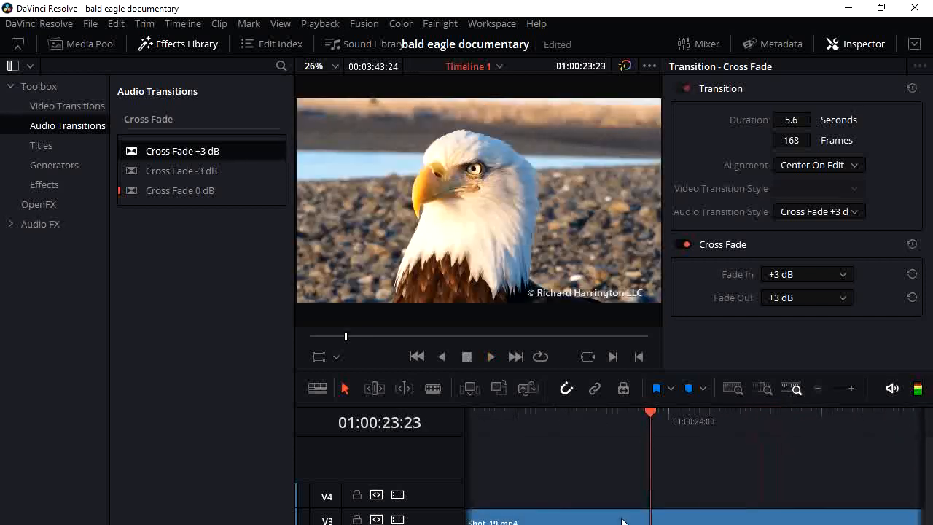
Delete the Cross Fade +3 dB transition from the audio track
{"action": "scroll", "coordinate": [694, 466], "scroll_direction": "right", "scroll_amount": 6}
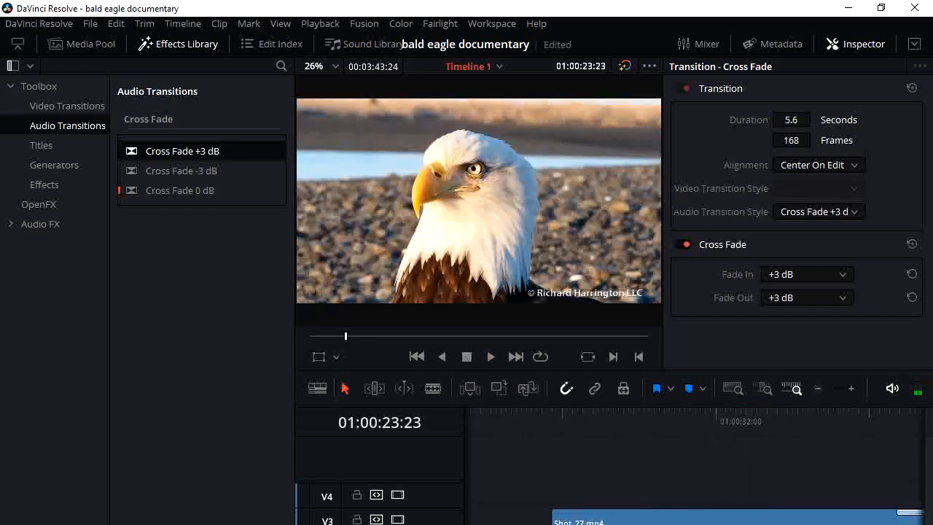
{"action": "scroll", "coordinate": [693, 466], "scroll_direction": "left", "scroll_amount": 1}
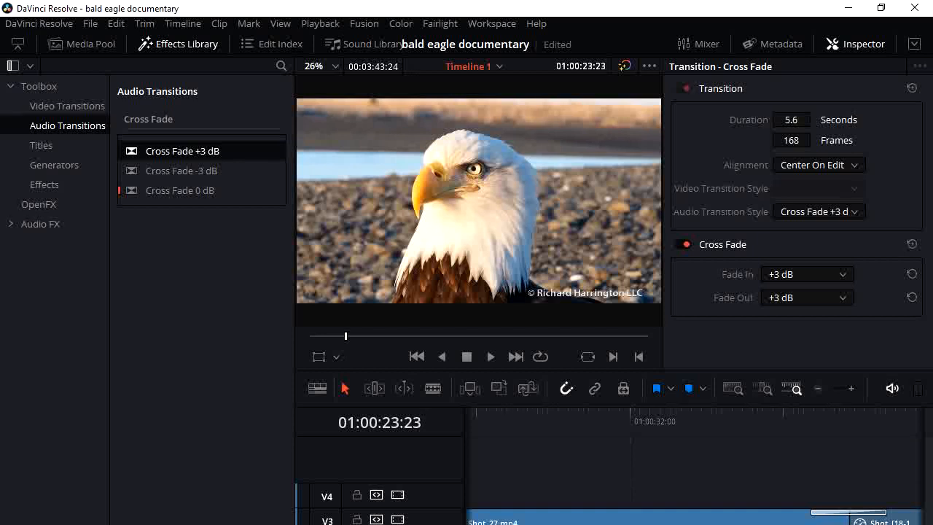
{"action": "key", "text": "Delete"}
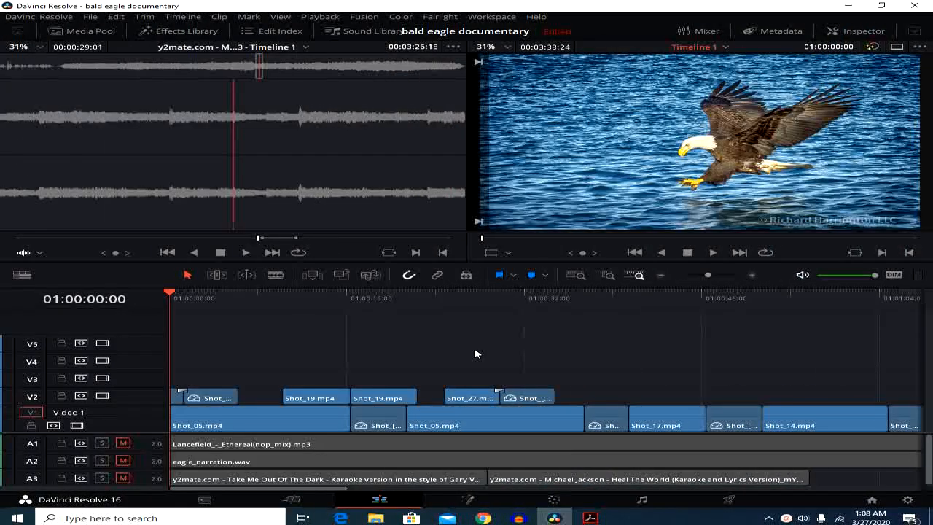
Show the Titles category of the Effects Library and place a Text title at the start of track V3
{"action": "left_click", "coordinate": [187, 31]}
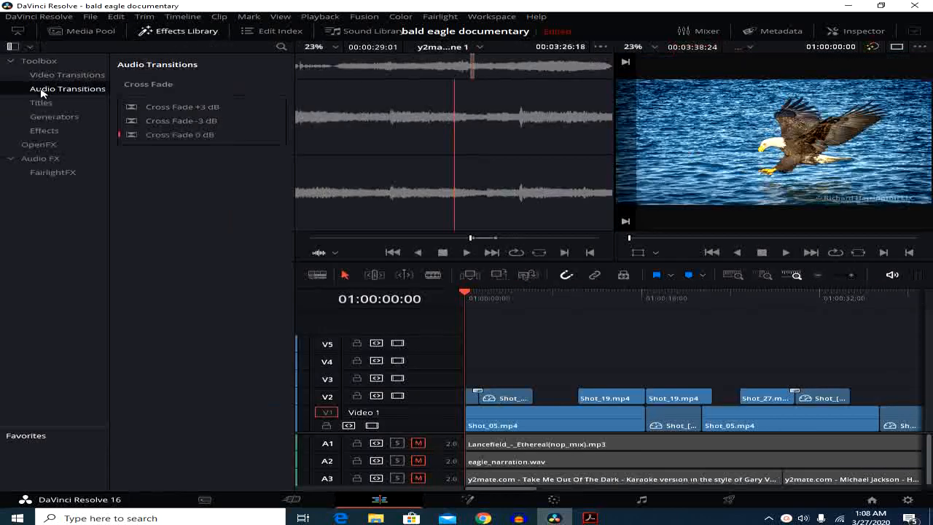
{"action": "left_click", "coordinate": [11, 62]}
{"action": "left_click", "coordinate": [11, 62]}
{"action": "left_click", "coordinate": [41, 105]}
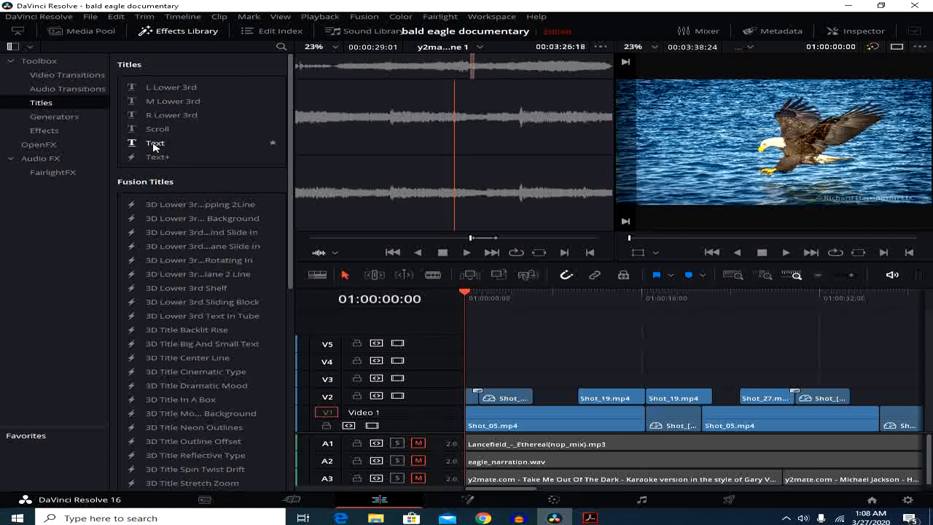
{"action": "left_click_drag", "start_coordinate": [153, 145], "coordinate": [470, 380]}
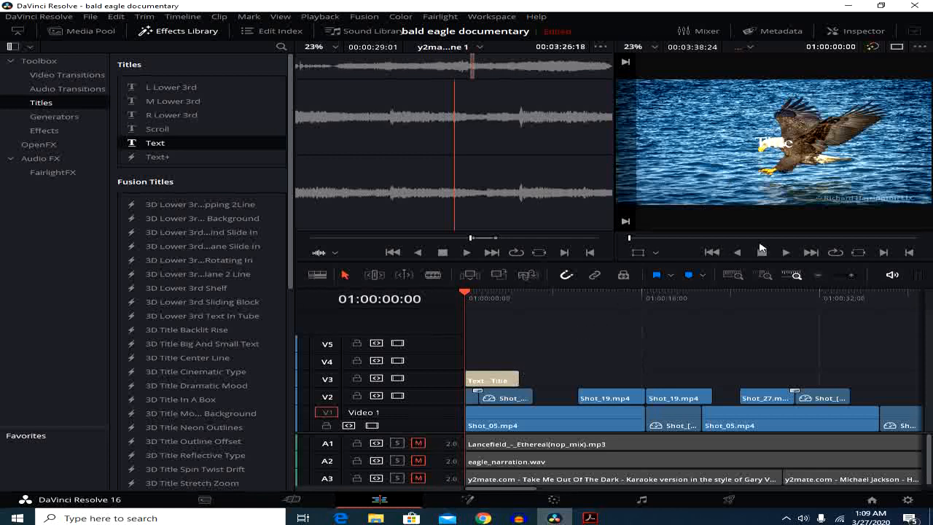
Replace the placeholder text of the V3 title with "Bald Eagle" and "Documentary" on two lines
{"action": "double_click", "coordinate": [503, 379]}
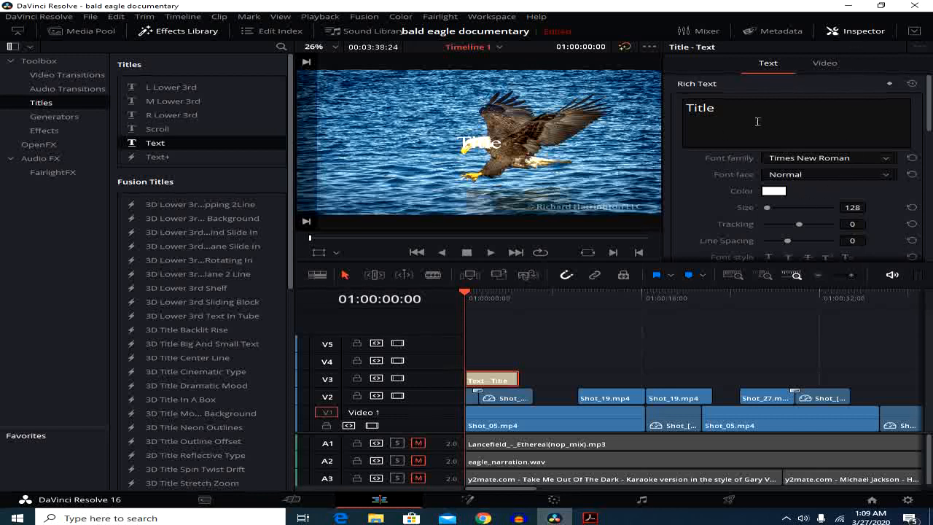
{"action": "left_click", "coordinate": [736, 108]}
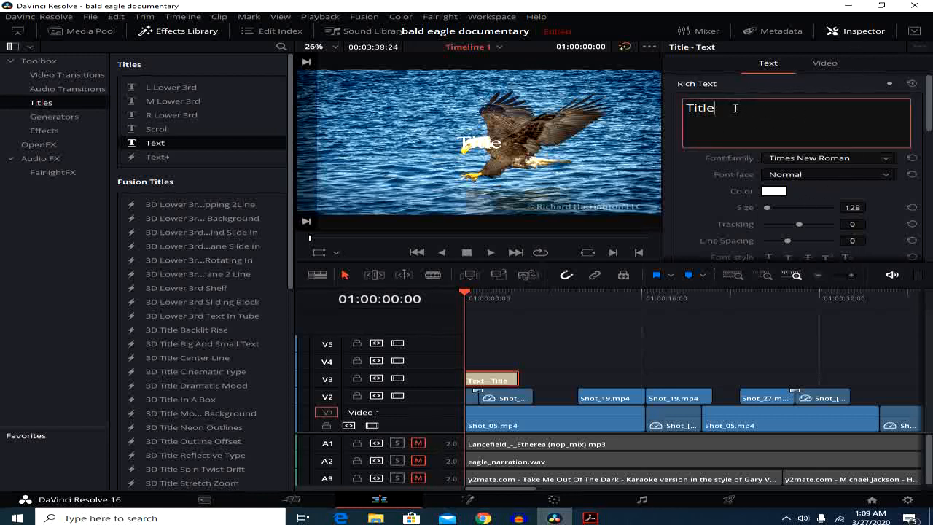
{"action": "left_click_drag", "start_coordinate": [742, 108], "coordinate": [679, 102]}
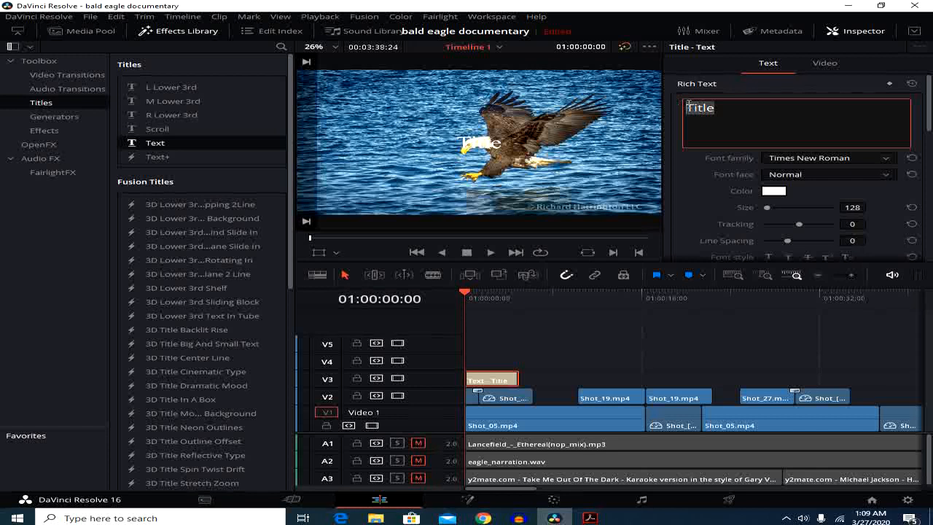
{"action": "type", "text": "Bald"}
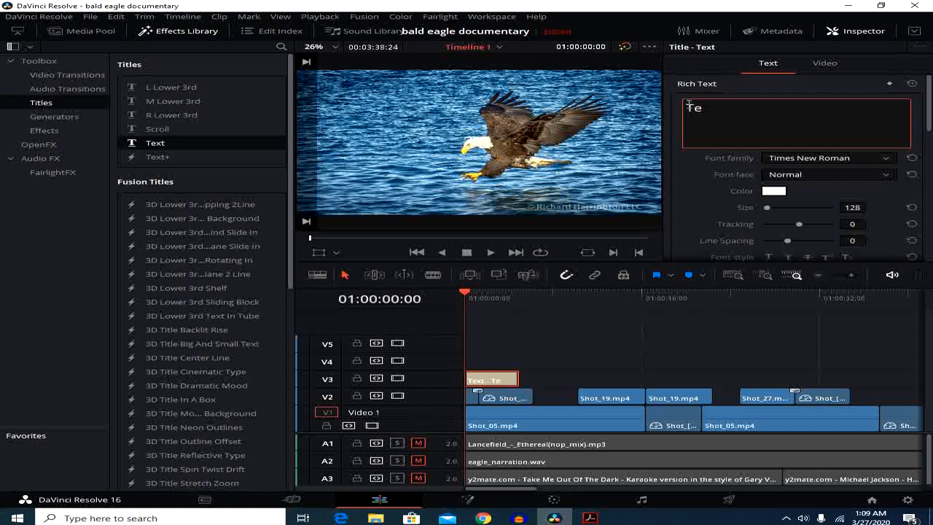
{"action": "type", "text": " Eagle"}
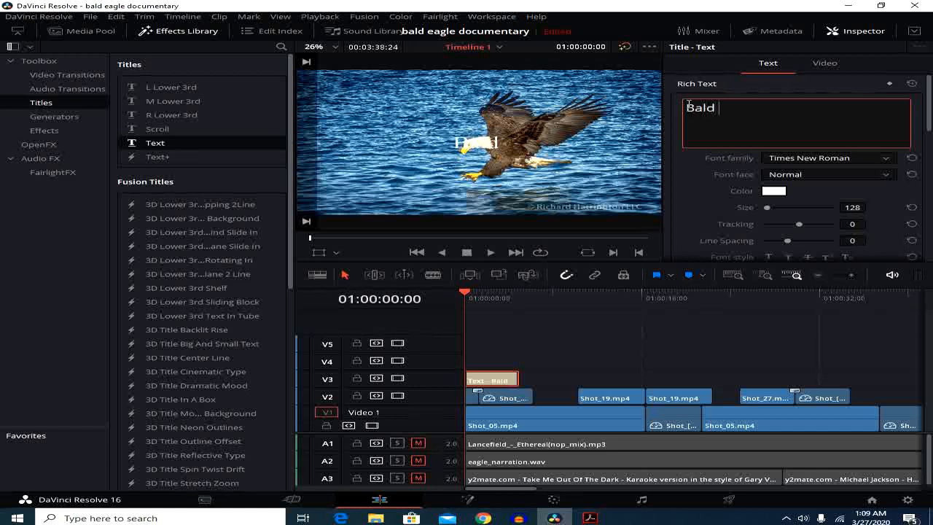
{"action": "key", "text": "Return"}
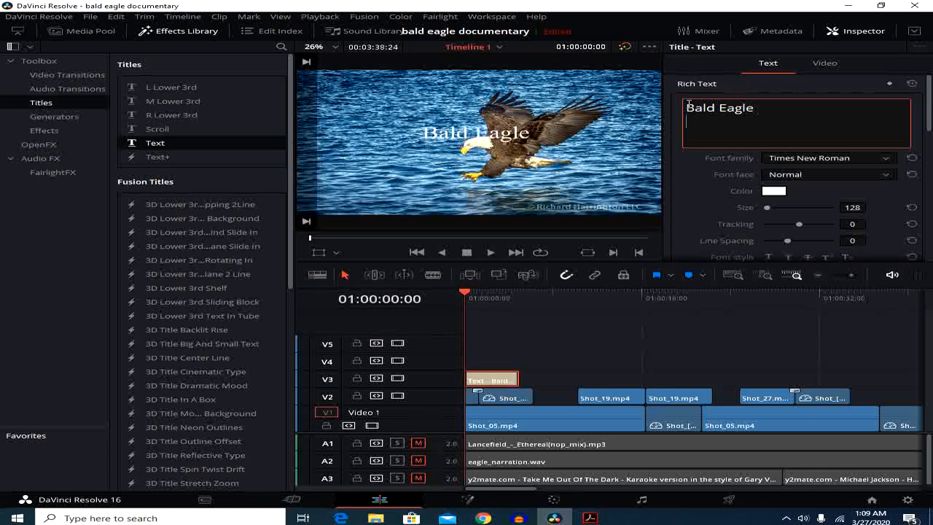
{"action": "type", "text": "Document"}
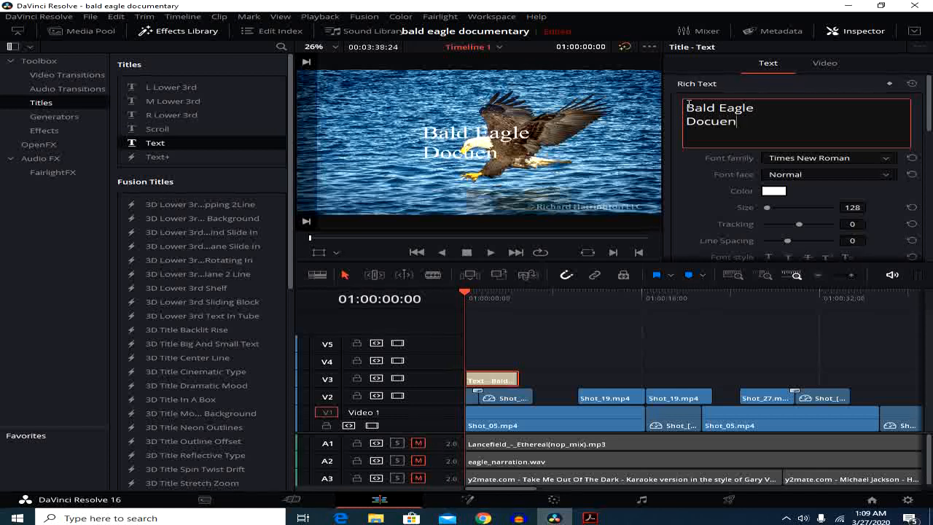
{"action": "key", "text": "BackSpace"}
{"action": "key", "text": "BackSpace"}
{"action": "key", "text": "BackSpace"}
{"action": "type", "text": "mentary"}
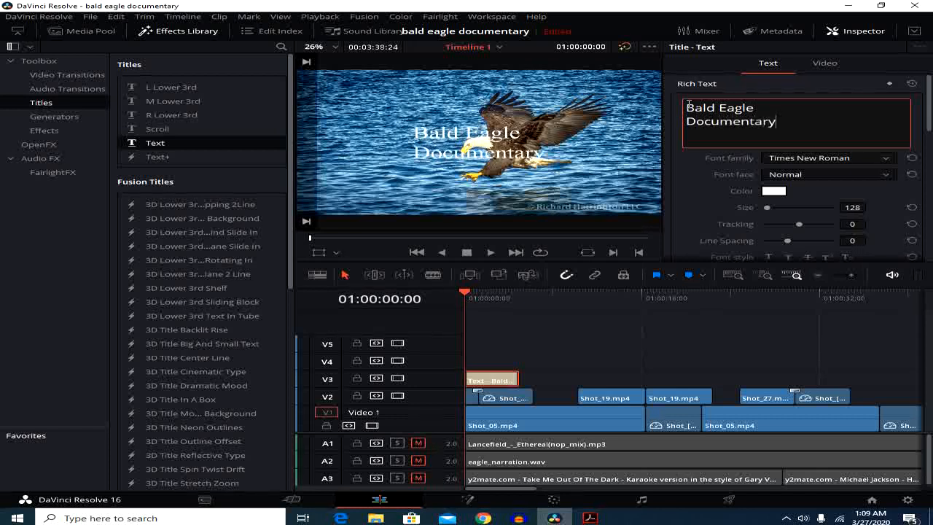
Set the title's font family to Rockwell
{"action": "left_click", "coordinate": [888, 161]}
{"action": "left_click", "coordinate": [888, 161]}
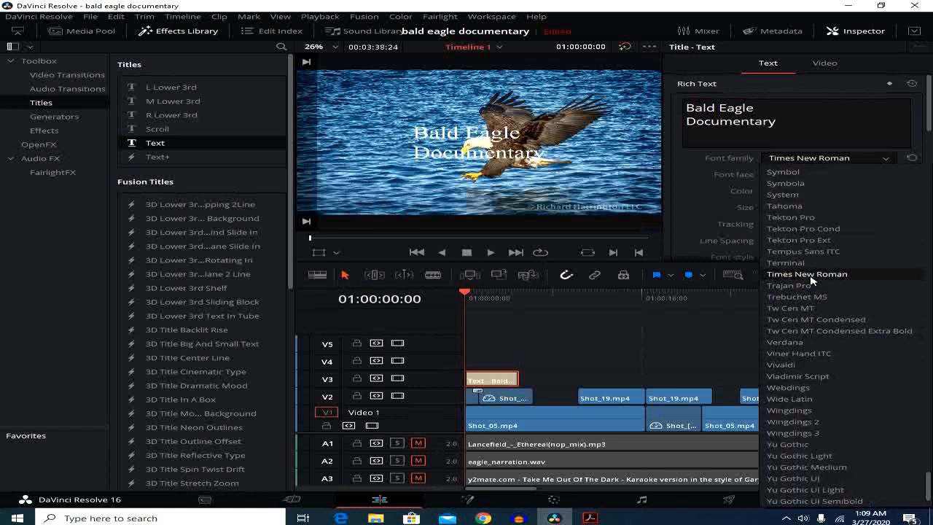
{"action": "scroll", "coordinate": [805, 274], "scroll_direction": "up", "scroll_amount": 2}
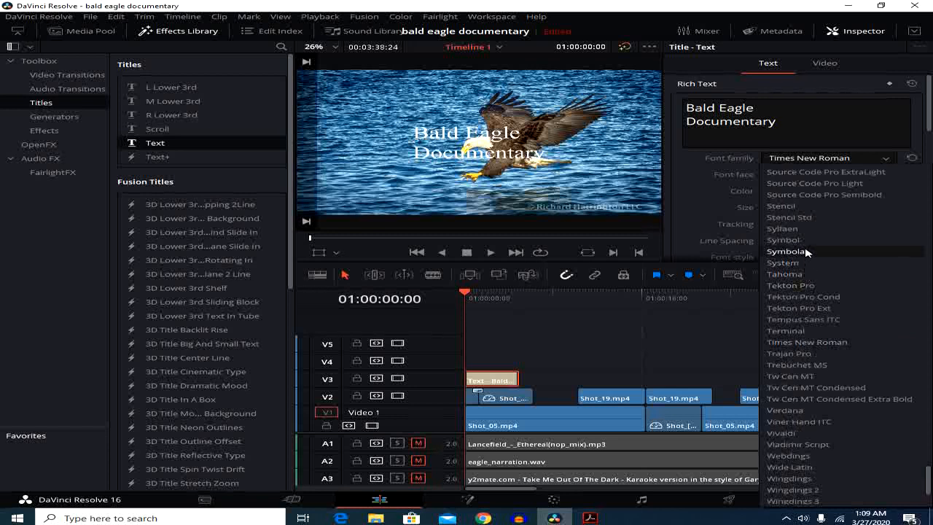
{"action": "scroll", "coordinate": [812, 403], "scroll_direction": "down", "scroll_amount": 1}
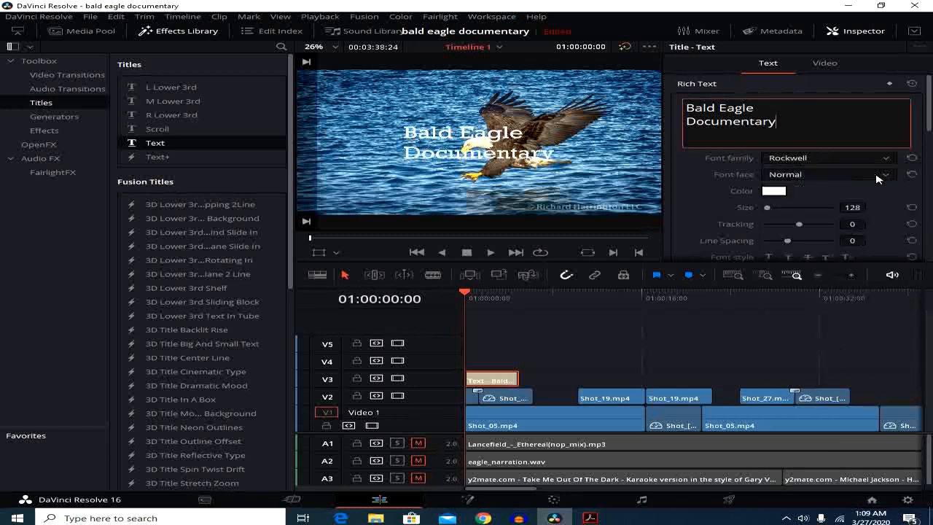
Set the "Bald Eagle" line of the title to the Bold font face and color it blue
{"action": "left_click", "coordinate": [887, 177]}
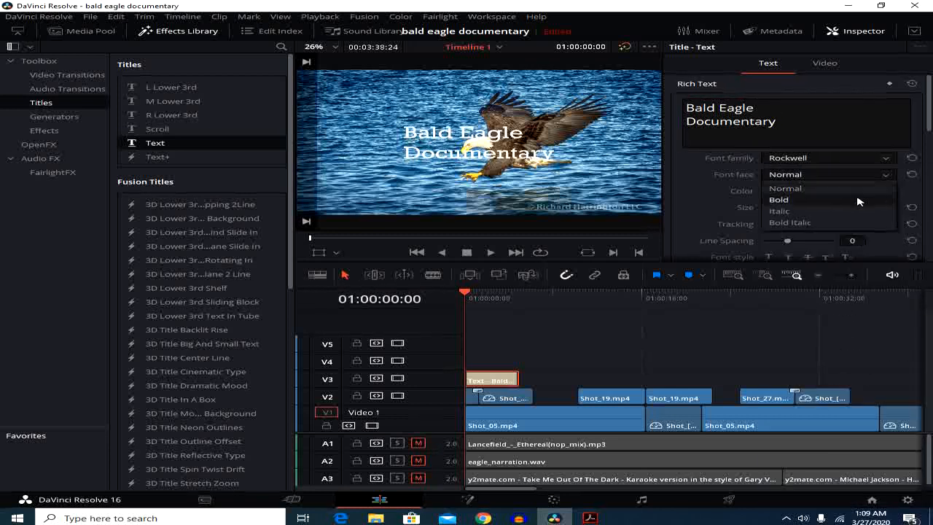
{"action": "left_click", "coordinate": [801, 119]}
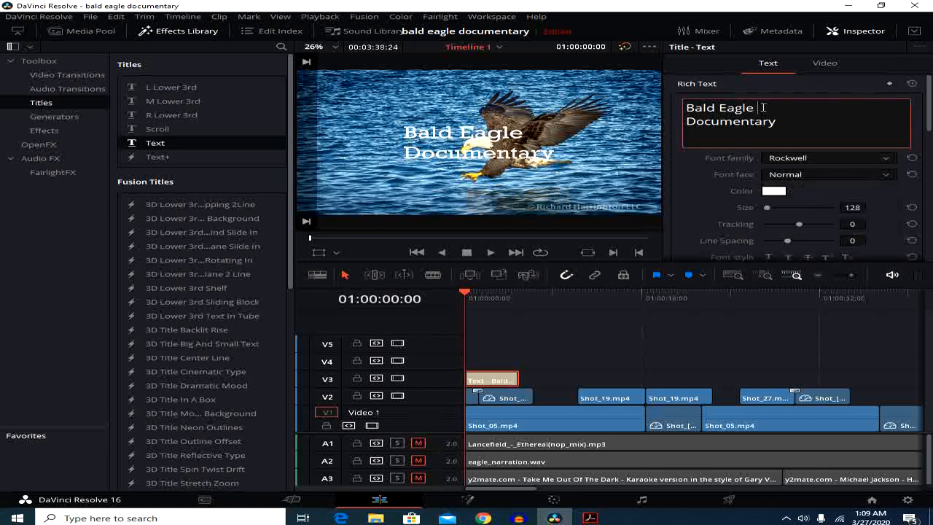
{"action": "left_click_drag", "start_coordinate": [763, 107], "coordinate": [684, 107]}
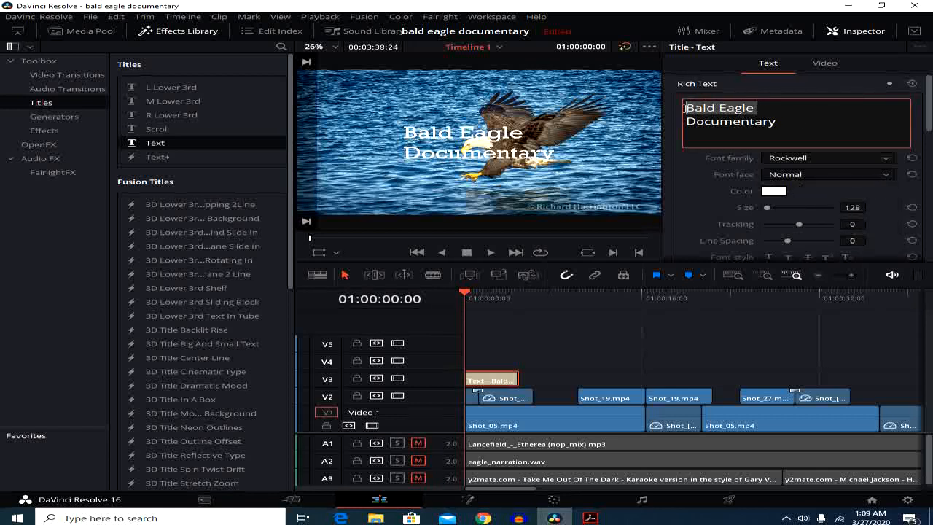
{"action": "left_click", "coordinate": [821, 177]}
{"action": "left_click", "coordinate": [812, 197]}
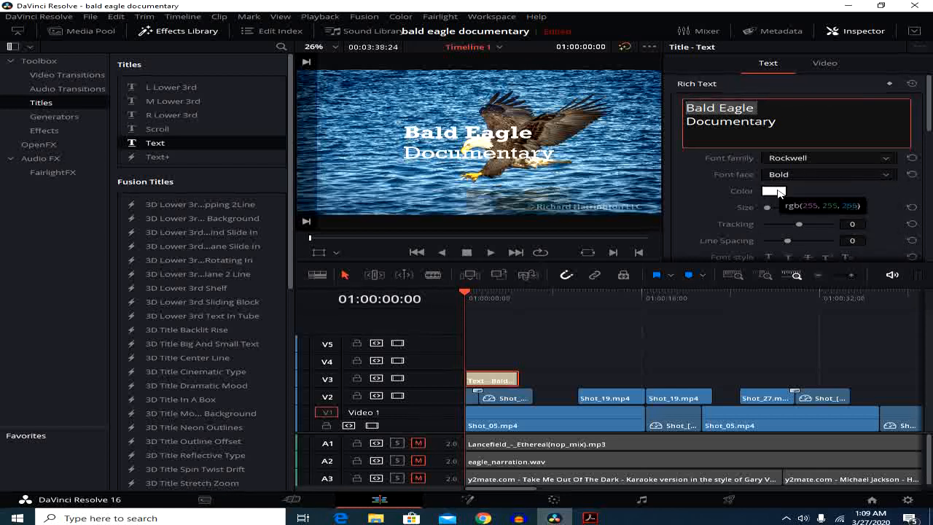
{"action": "left_click", "coordinate": [779, 193]}
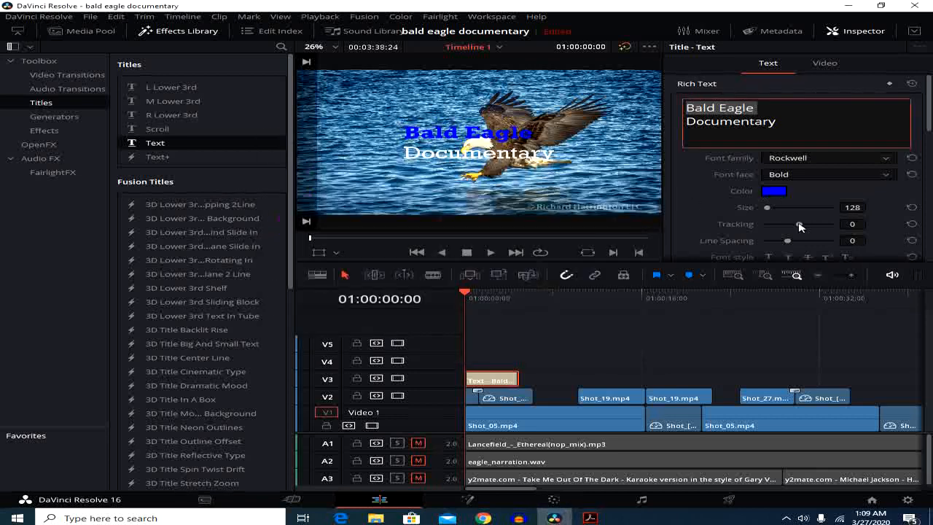
Set the tracking of the "Bald Eagle" line to 12 and its line spacing to 17
{"action": "left_click_drag", "start_coordinate": [798, 227], "coordinate": [789, 245]}
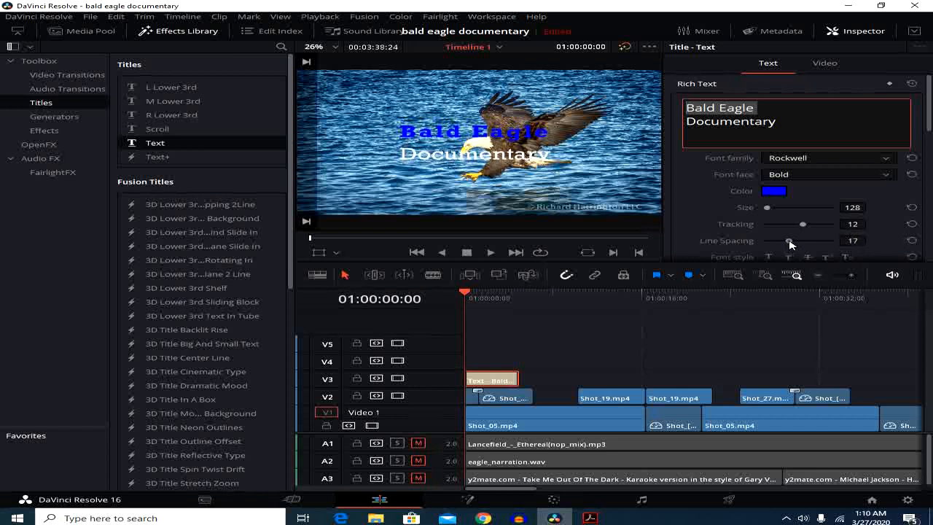
Try the underline, overline, strikethrough and superscript font styles on the "Bald Eagle" line and turn them off again
{"action": "scroll", "coordinate": [821, 242], "scroll_direction": "down", "scroll_amount": 2}
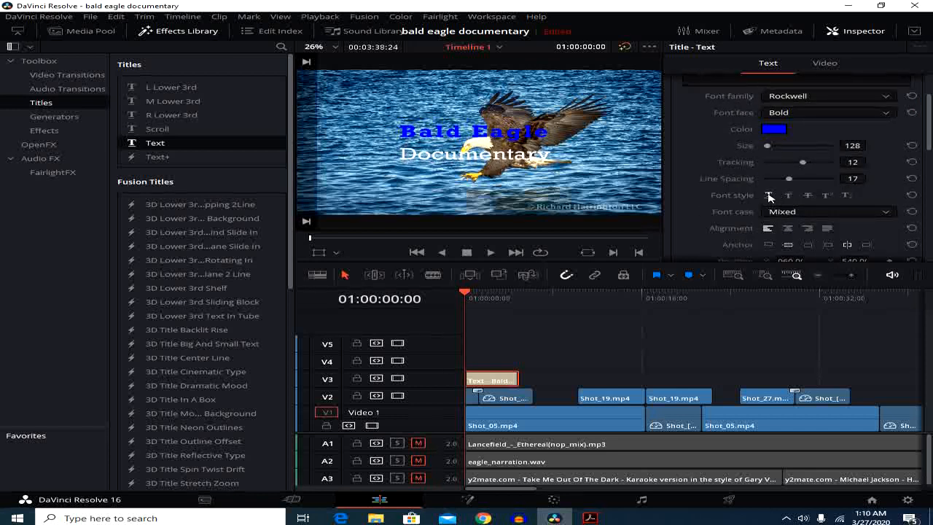
{"action": "left_click", "coordinate": [770, 197]}
{"action": "left_click", "coordinate": [787, 196]}
{"action": "left_click", "coordinate": [806, 196]}
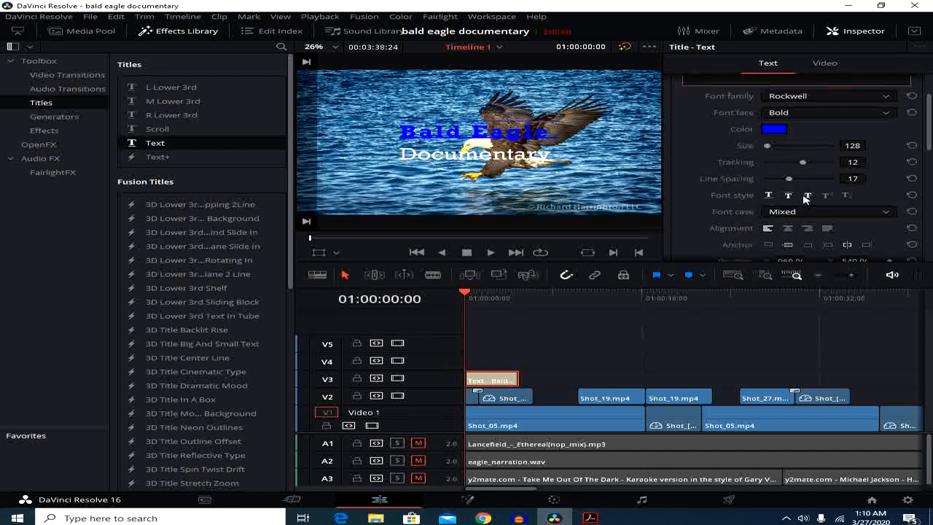
{"action": "left_click", "coordinate": [786, 196]}
{"action": "left_click", "coordinate": [827, 196]}
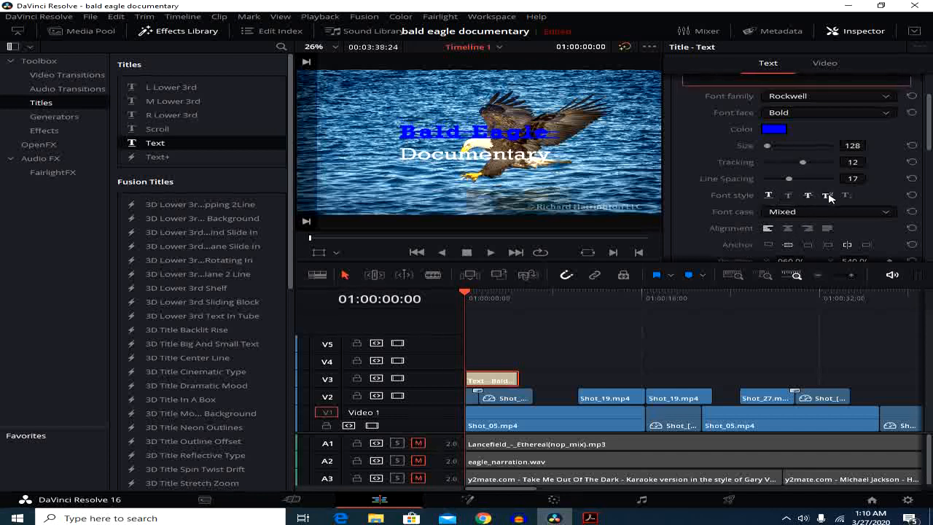
{"action": "left_click", "coordinate": [787, 196]}
{"action": "left_click", "coordinate": [786, 197]}
Try center alignment on both lines of the title and set their alignment to justified
{"action": "scroll", "coordinate": [785, 197], "scroll_direction": "down", "scroll_amount": 2}
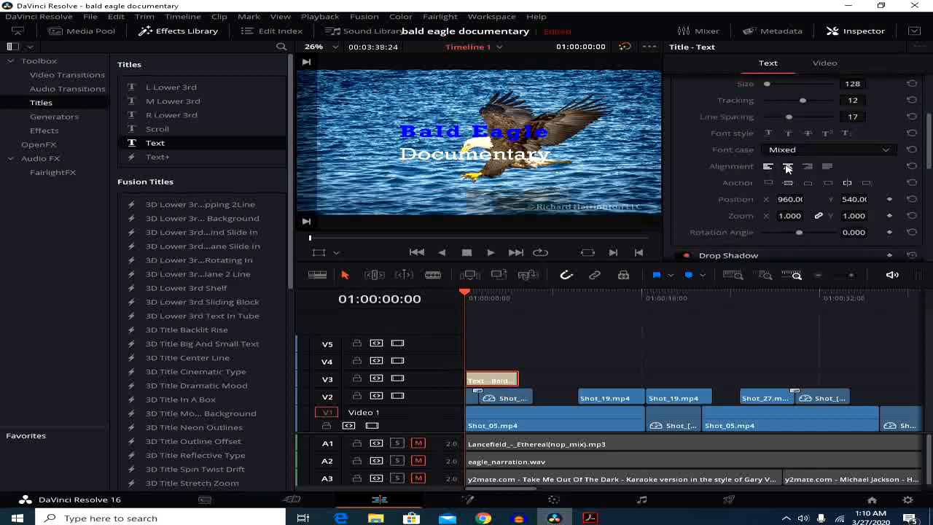
{"action": "scroll", "coordinate": [784, 113], "scroll_direction": "up", "scroll_amount": 4}
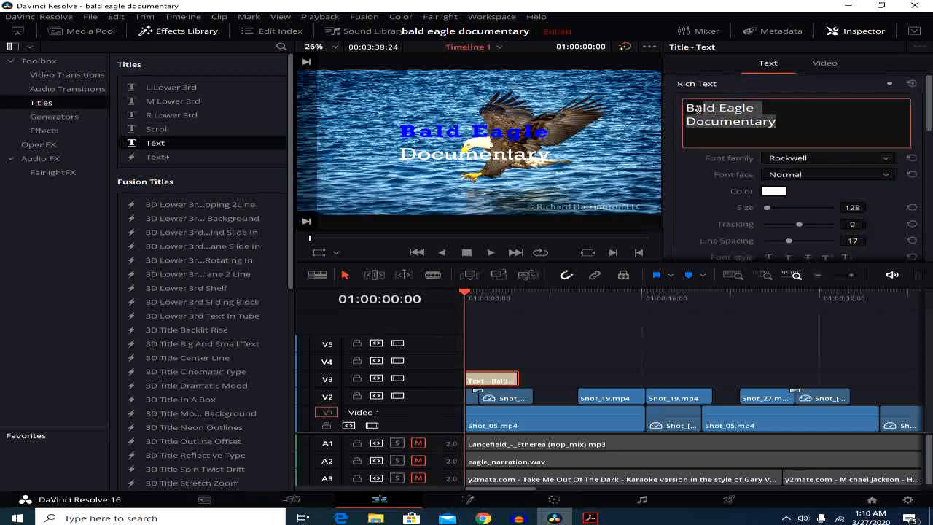
{"action": "scroll", "coordinate": [743, 162], "scroll_direction": "down", "scroll_amount": 3}
{"action": "left_click", "coordinate": [787, 197]}
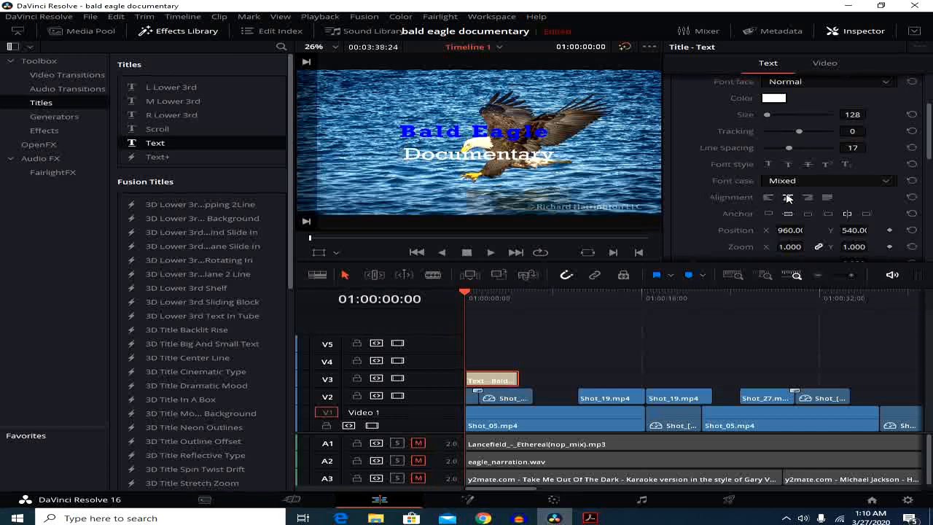
{"action": "scroll", "coordinate": [787, 190], "scroll_direction": "up", "scroll_amount": 3}
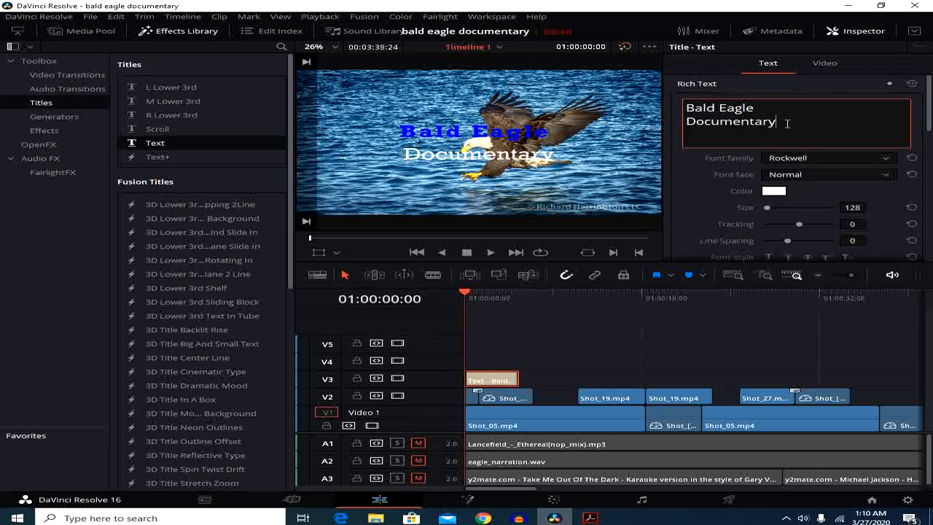
{"action": "mouse_move", "coordinate": [779, 125]}
{"action": "left_mouse_down"}
{"action": "mouse_move", "coordinate": [685, 107]}
{"action": "mouse_move", "coordinate": [776, 123]}
{"action": "left_mouse_up"}
{"action": "left_click", "coordinate": [683, 107]}
{"action": "scroll", "coordinate": [796, 129], "scroll_direction": "down", "scroll_amount": 3}
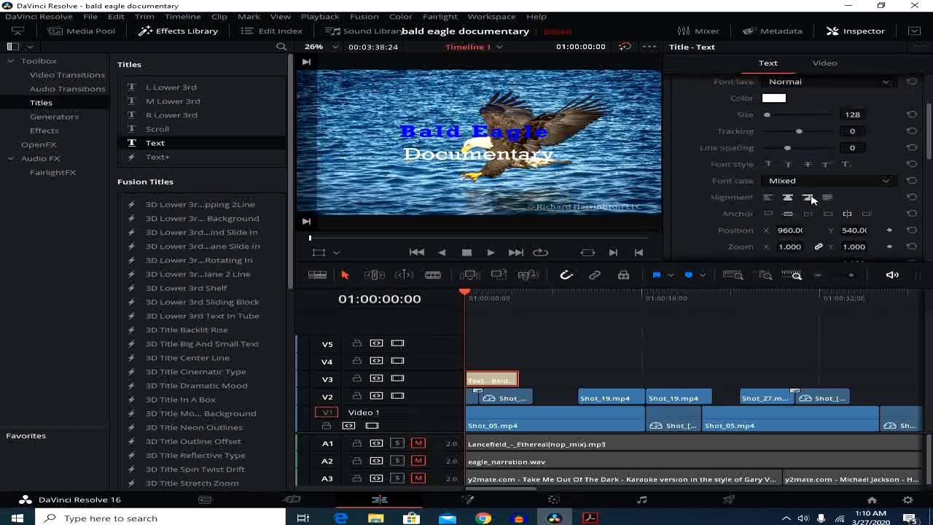
{"action": "left_click", "coordinate": [826, 198]}
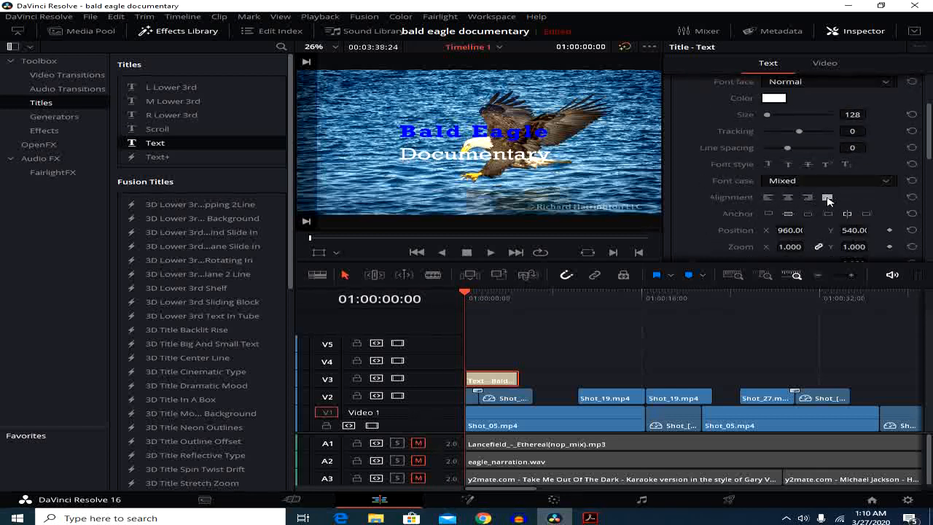
Try repositioning the title, zooming it to 1.330 and rotating it by 3.560, and reset the rotation and zoom
{"action": "scroll", "coordinate": [772, 169], "scroll_direction": "down", "scroll_amount": 2}
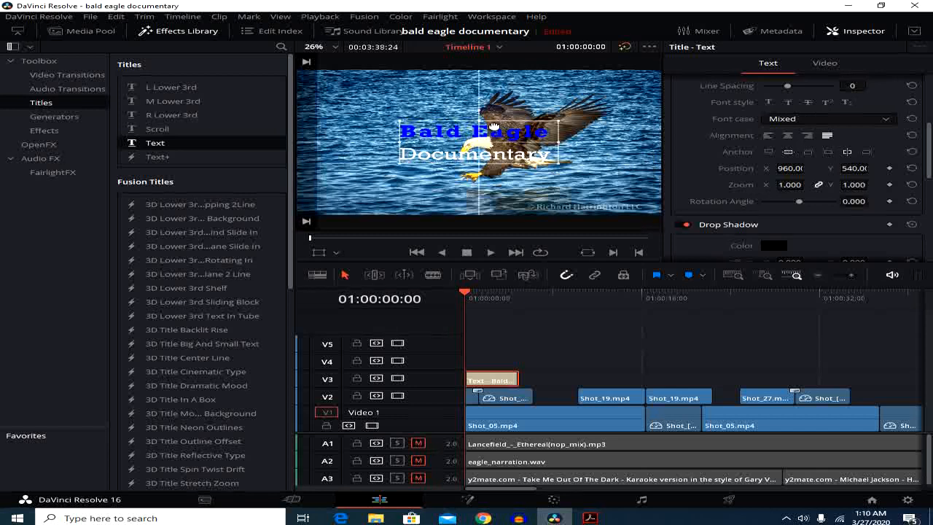
{"action": "mouse_move", "coordinate": [498, 129]}
{"action": "left_mouse_down"}
{"action": "mouse_move", "coordinate": [498, 111]}
{"action": "mouse_move", "coordinate": [492, 151]}
{"action": "mouse_move", "coordinate": [495, 136]}
{"action": "left_mouse_up"}
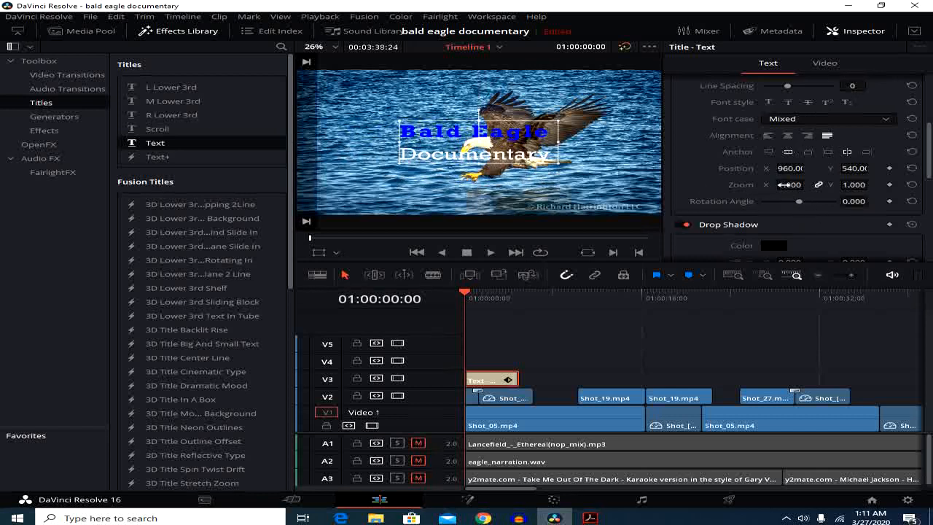
{"action": "mouse_move", "coordinate": [786, 184]}
{"action": "left_mouse_down"}
{"action": "mouse_move", "coordinate": [806, 184]}
{"action": "mouse_move", "coordinate": [782, 185]}
{"action": "mouse_move", "coordinate": [793, 185]}
{"action": "left_mouse_up"}
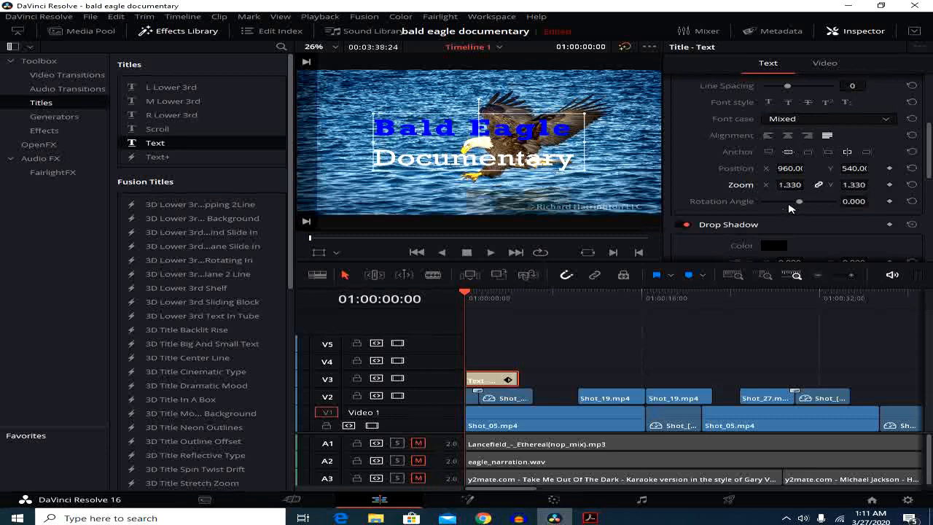
{"action": "left_click_drag", "start_coordinate": [800, 203], "coordinate": [799, 204]}
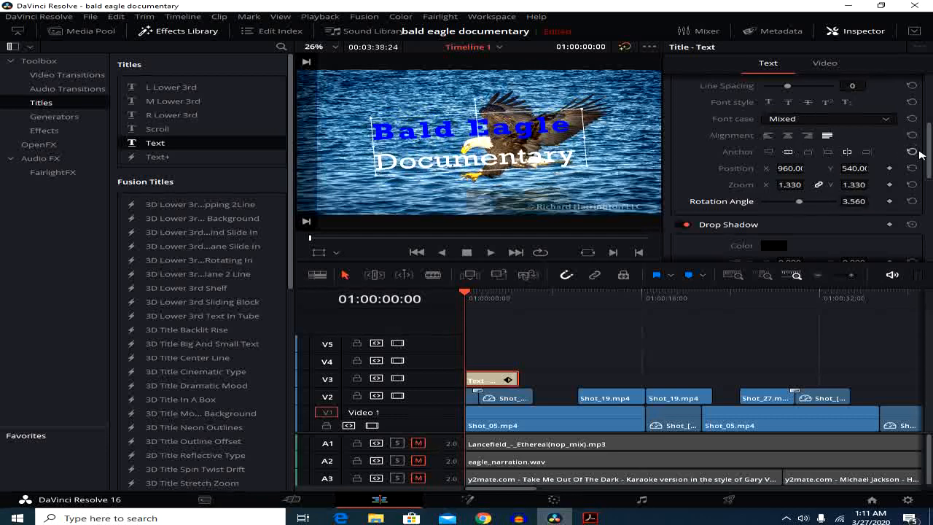
{"action": "left_click", "coordinate": [912, 202]}
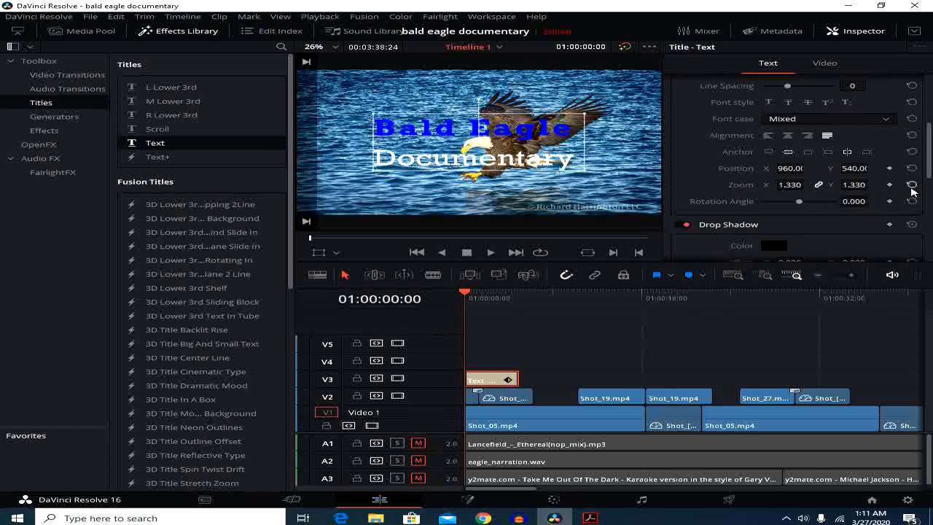
{"action": "left_click", "coordinate": [911, 185]}
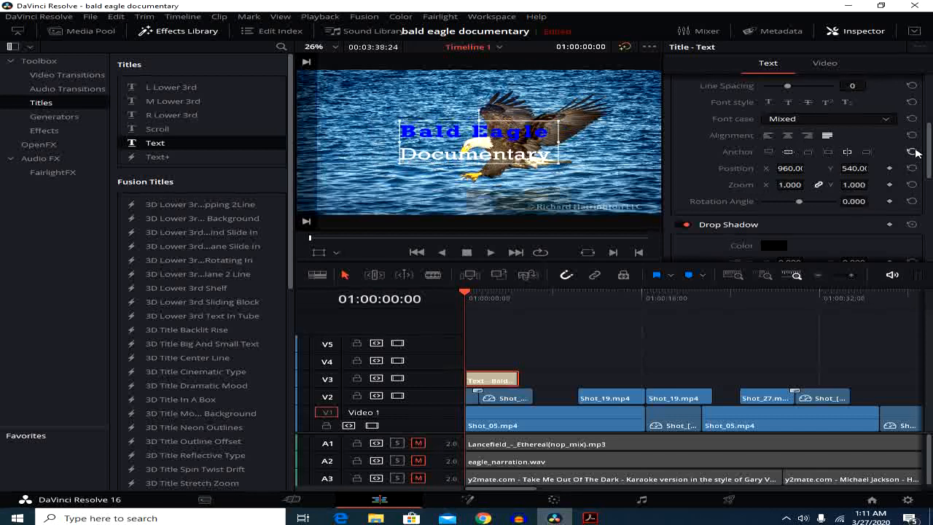
Give the title text a stroke of size 4 and show its background settings
{"action": "scroll", "coordinate": [838, 219], "scroll_direction": "down", "scroll_amount": 3}
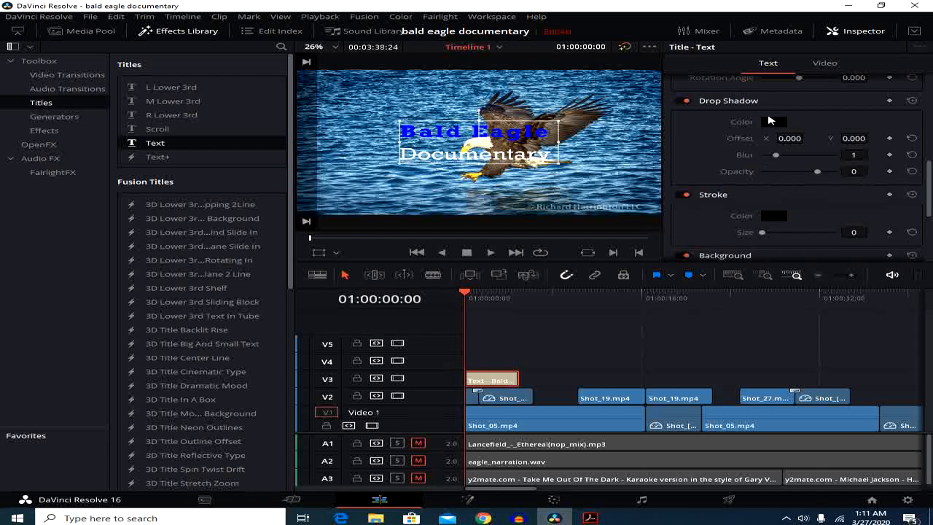
{"action": "left_click_drag", "start_coordinate": [763, 233], "coordinate": [779, 233]}
{"action": "scroll", "coordinate": [802, 232], "scroll_direction": "down", "scroll_amount": 3}
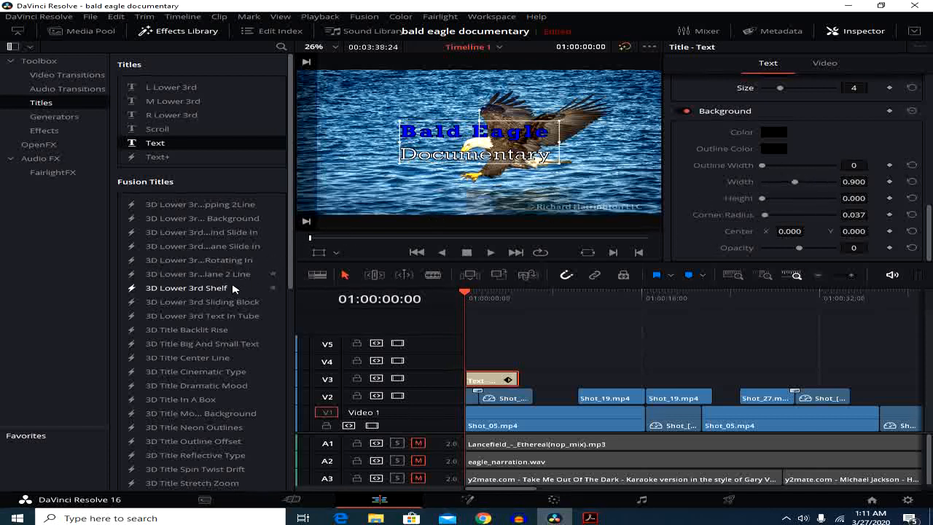
Browse the Fusion Titles and place the Title Horizontal Slide title at the start of track V4
{"action": "scroll", "coordinate": [228, 353], "scroll_direction": "down", "scroll_amount": 2}
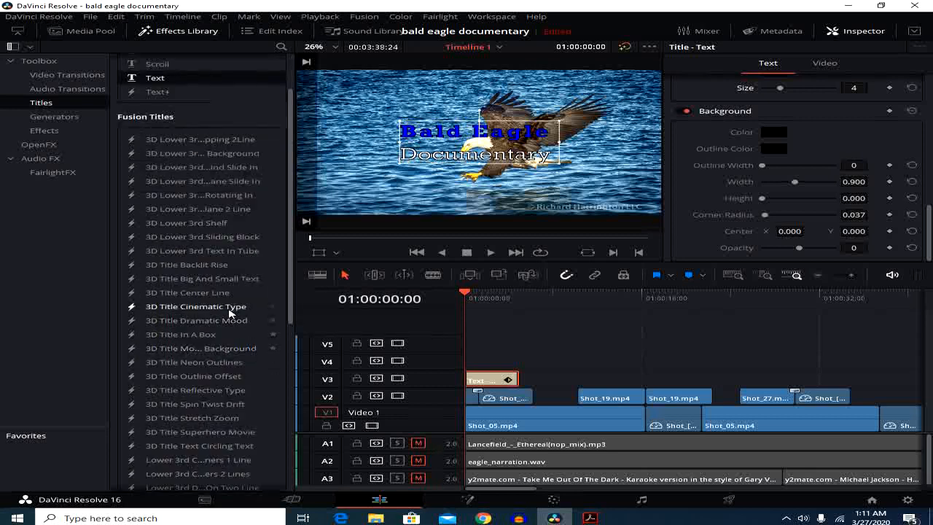
{"action": "scroll", "coordinate": [232, 306], "scroll_direction": "up", "scroll_amount": 2}
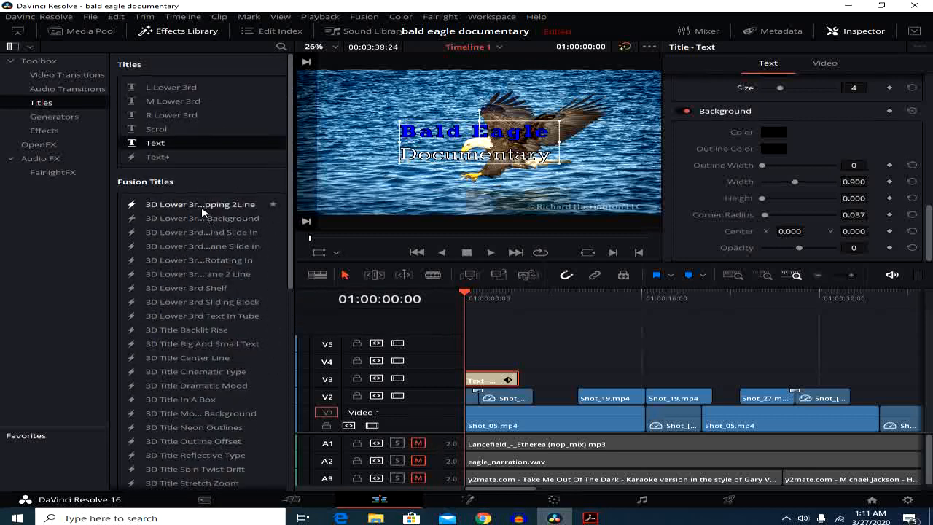
{"action": "scroll", "coordinate": [205, 331], "scroll_direction": "down", "scroll_amount": 3}
{"action": "scroll", "coordinate": [205, 335], "scroll_direction": "down", "scroll_amount": 5}
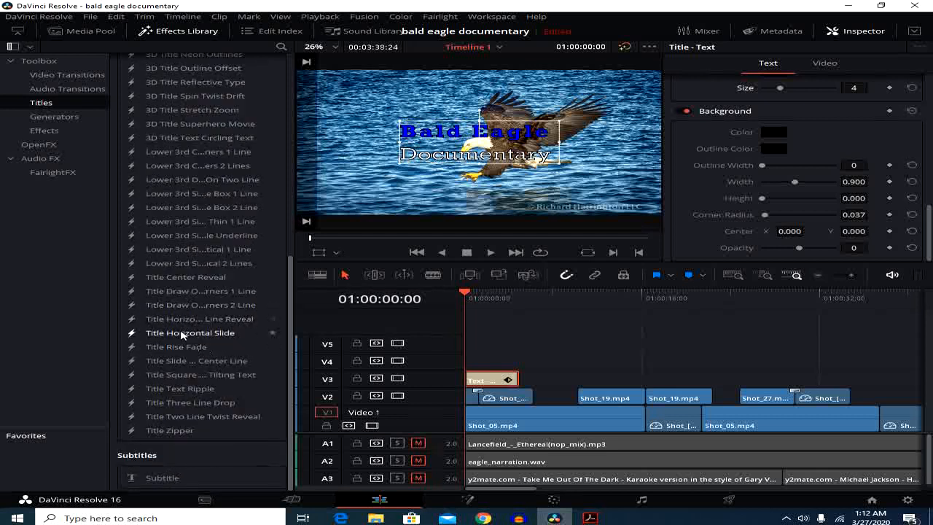
{"action": "left_click_drag", "start_coordinate": [182, 335], "coordinate": [460, 362]}
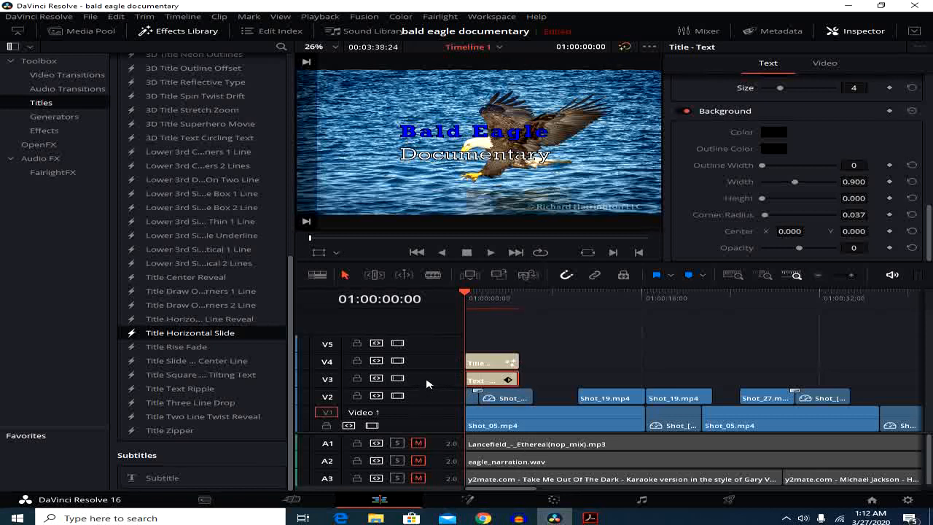
Delete track V3 with the plain text title and extend the Horizontal Slide title to the end of the V2 clip beneath it
{"action": "right_click", "coordinate": [426, 380]}
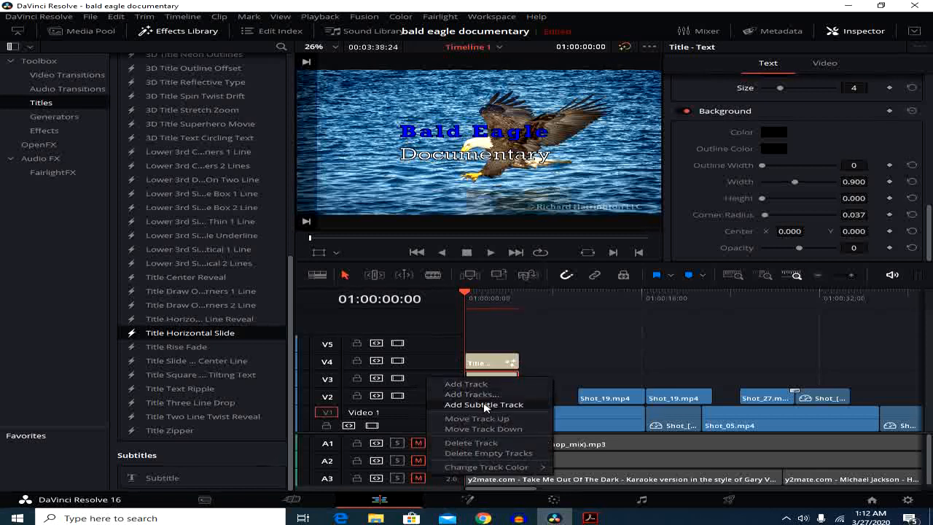
{"action": "left_click", "coordinate": [471, 443]}
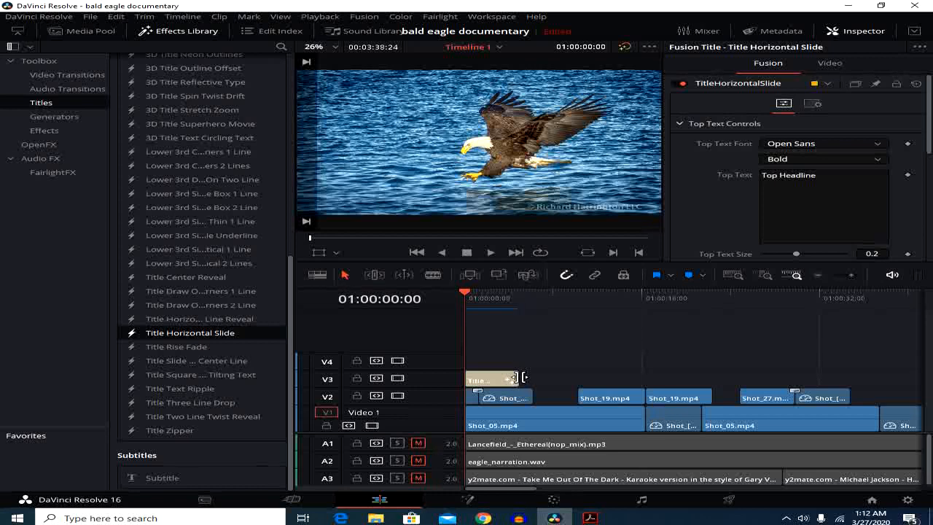
{"action": "mouse_move", "coordinate": [521, 377]}
{"action": "left_mouse_down"}
{"action": "mouse_move", "coordinate": [627, 377]}
{"action": "mouse_move", "coordinate": [503, 373]}
{"action": "mouse_move", "coordinate": [583, 377]}
{"action": "mouse_move", "coordinate": [532, 377]}
{"action": "left_mouse_up"}
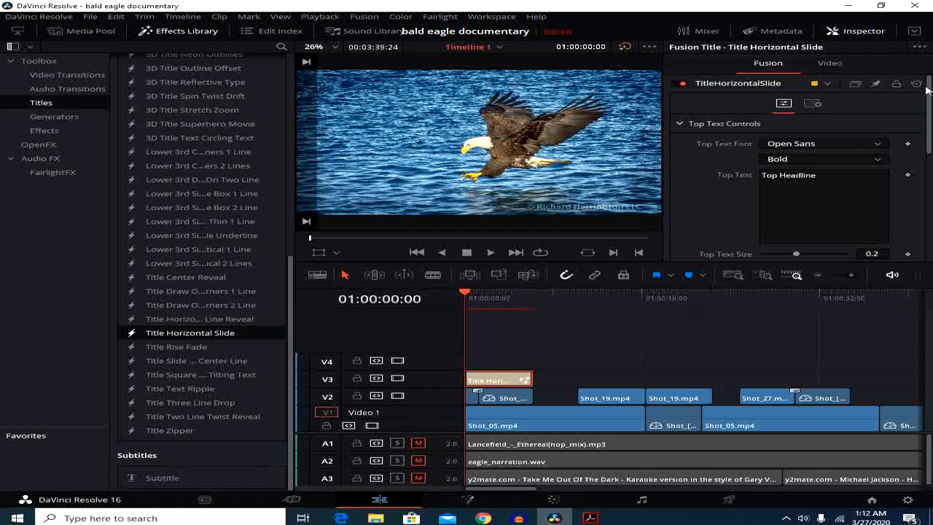
Replace the top text of the Horizontal Slide title with "Bald Eagle"
{"action": "left_click_drag", "start_coordinate": [928, 90], "coordinate": [929, 101]}
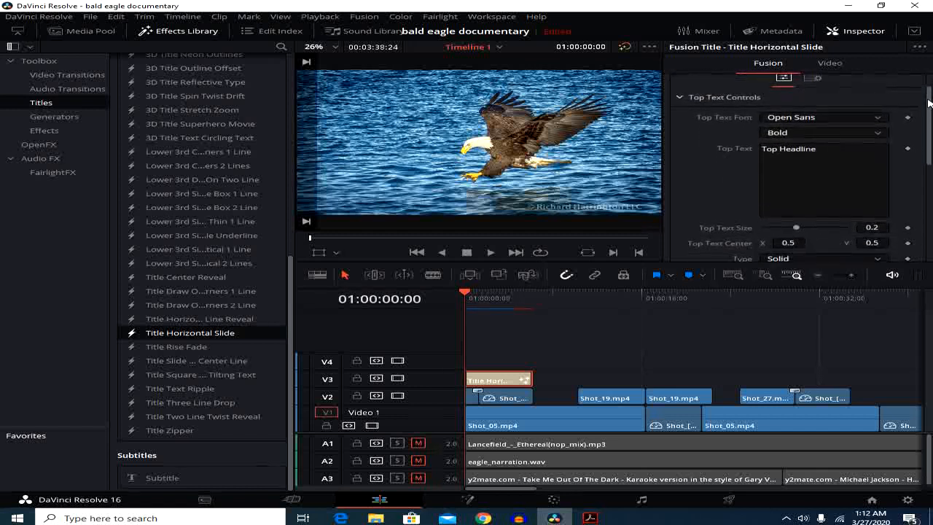
{"action": "left_click", "coordinate": [877, 130]}
{"action": "left_click", "coordinate": [877, 131]}
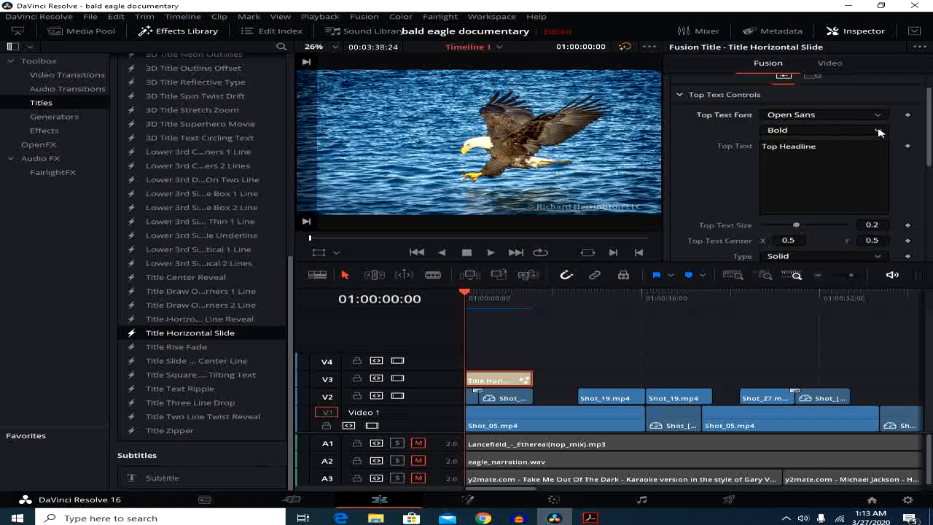
{"action": "left_click", "coordinate": [821, 146]}
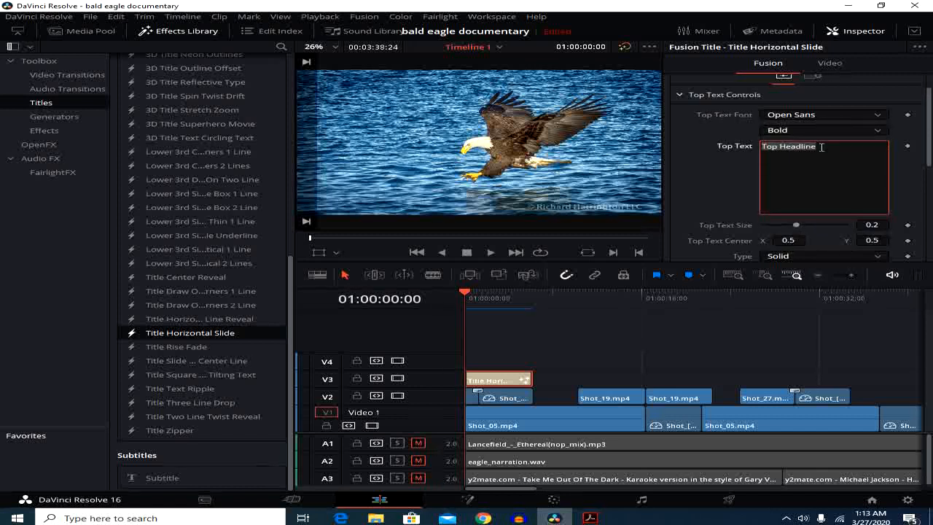
{"action": "type", "text": "Bald Eagle"}
Expand the lower text controls of the Horizontal Slide title and replace the lower text with "Documentary"
{"action": "left_click_drag", "start_coordinate": [928, 120], "coordinate": [928, 211]}
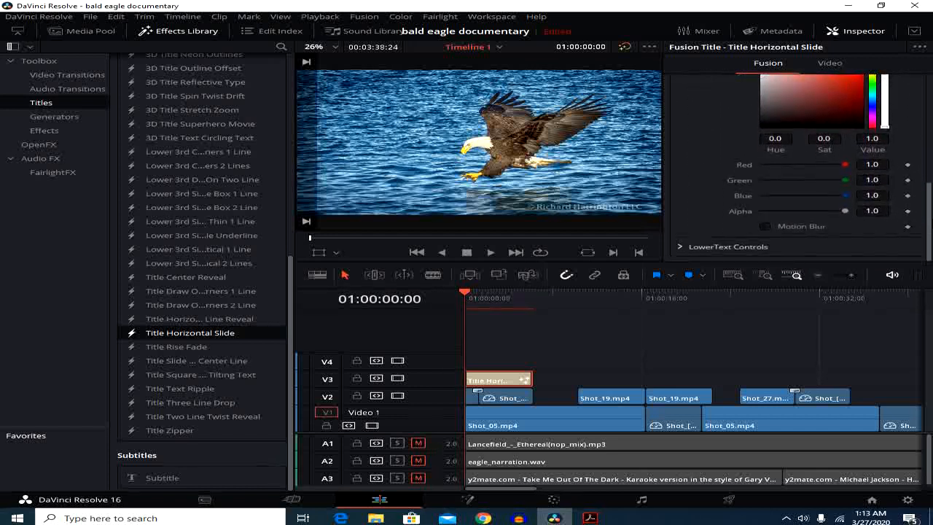
{"action": "left_click", "coordinate": [684, 247]}
{"action": "scroll", "coordinate": [715, 237], "scroll_direction": "down", "scroll_amount": 3}
{"action": "left_click", "coordinate": [760, 117]}
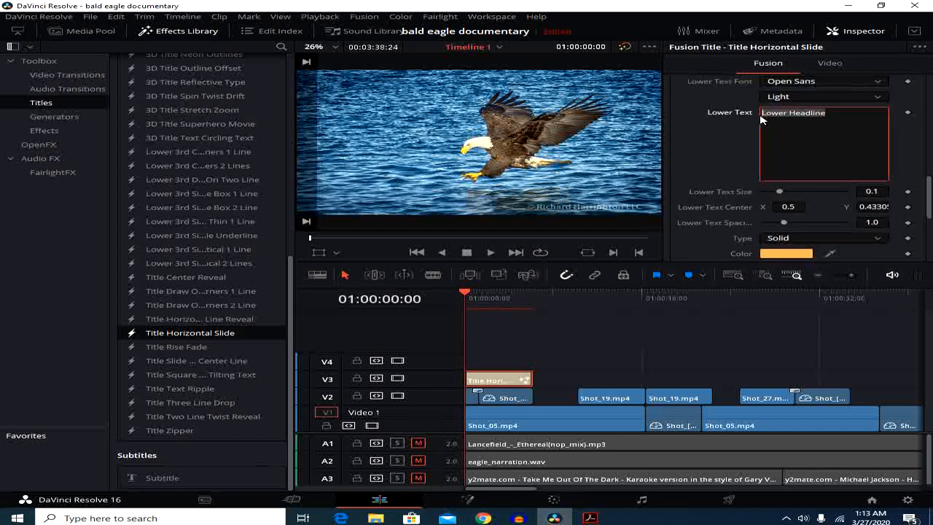
{"action": "type", "text": "Documentary"}
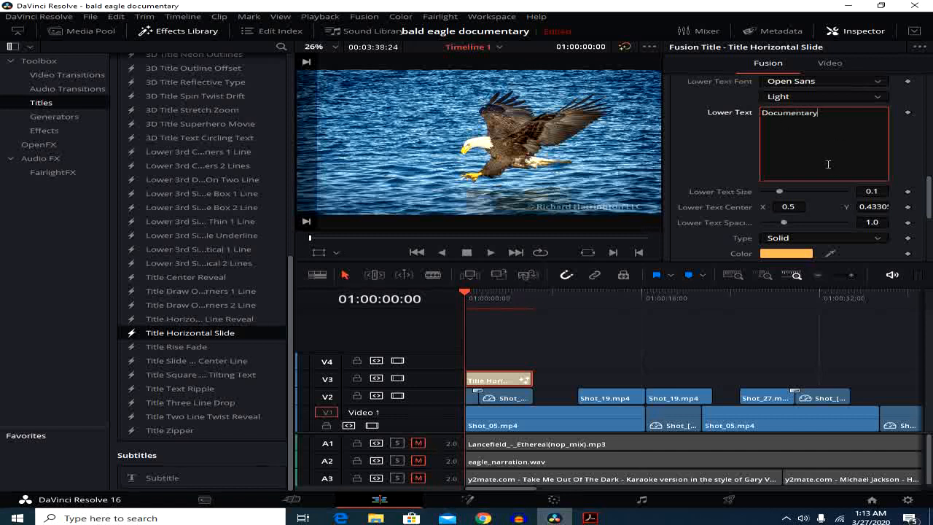
{"action": "scroll", "coordinate": [828, 165], "scroll_direction": "down", "scroll_amount": 4}
{"action": "scroll", "coordinate": [916, 159], "scroll_direction": "up", "scroll_amount": 9}
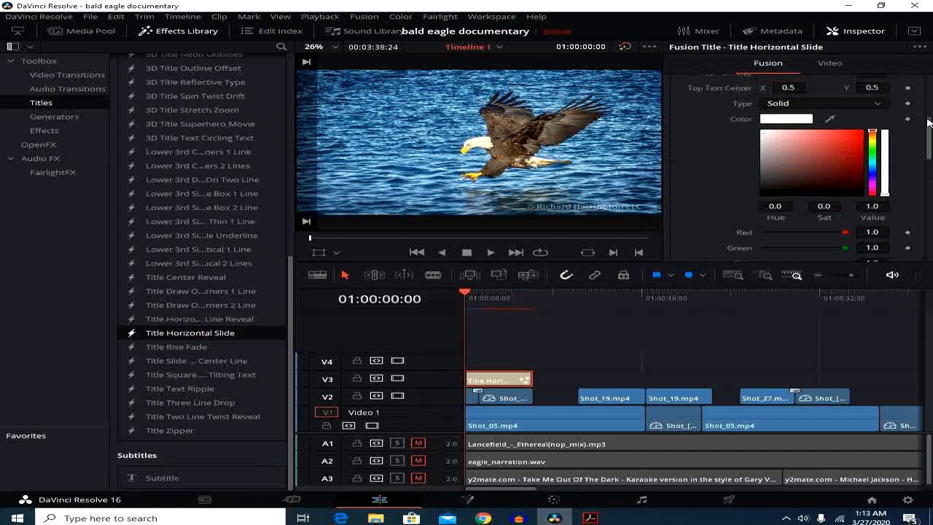
{"action": "left_click_drag", "start_coordinate": [928, 123], "coordinate": [931, 94]}
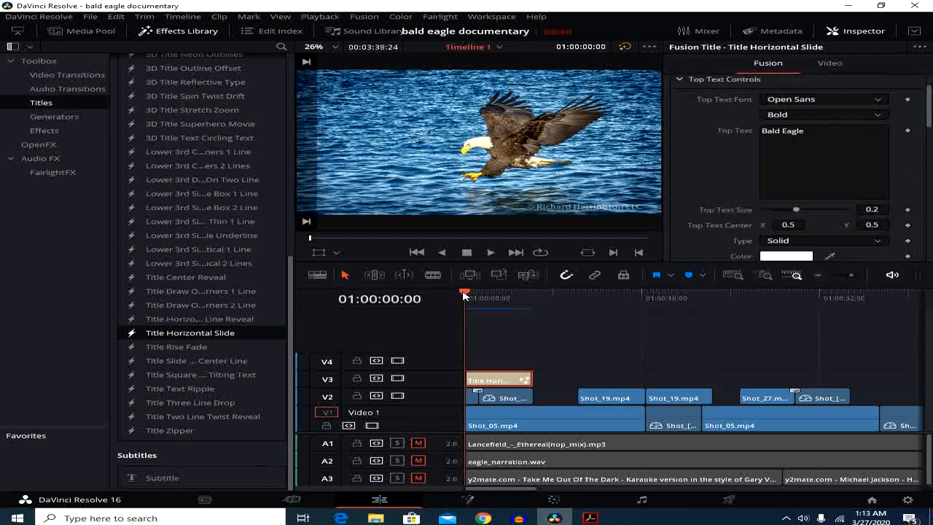
Preview the animated title by playing the timeline from the beginning
{"action": "left_click_drag", "start_coordinate": [465, 293], "coordinate": [474, 295]}
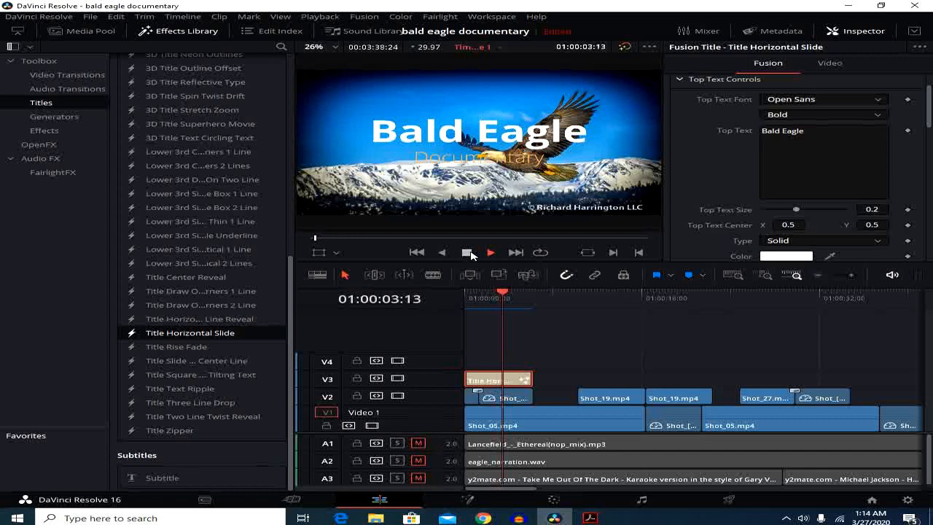
{"action": "left_click", "coordinate": [467, 252]}
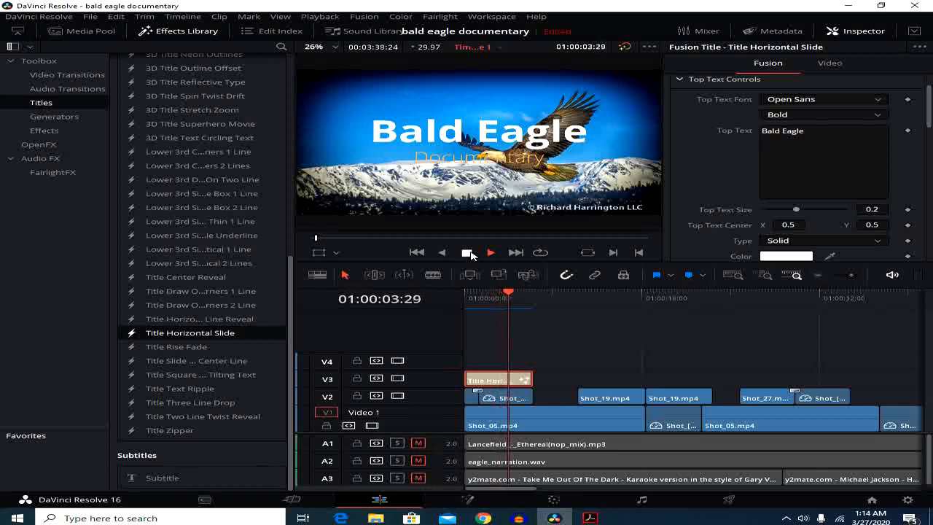
{"action": "left_click", "coordinate": [506, 293]}
{"action": "left_click_drag", "start_coordinate": [505, 293], "coordinate": [461, 292]}
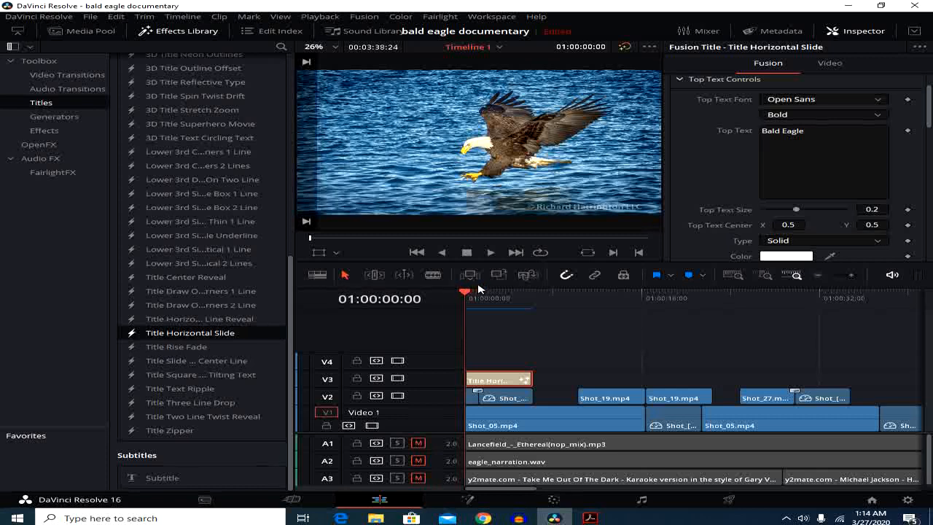
{"action": "left_click", "coordinate": [490, 252]}
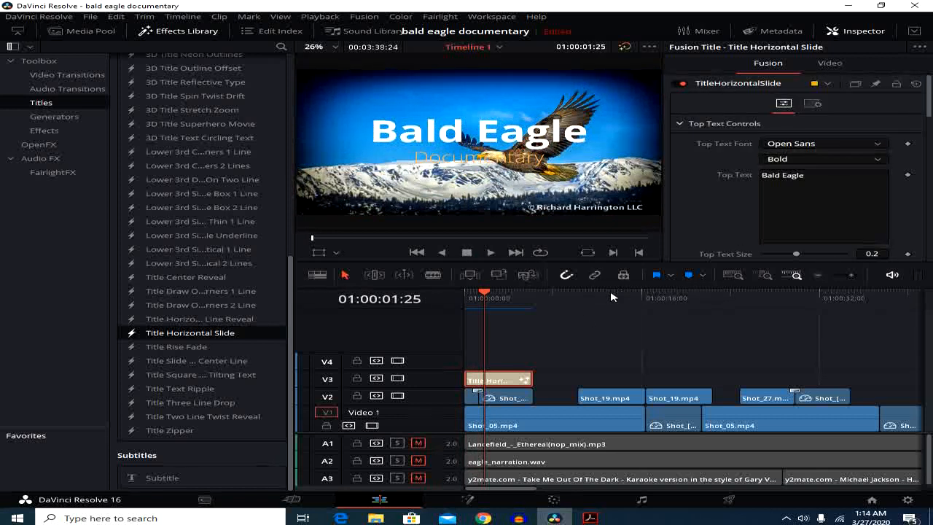
{"action": "right_click", "coordinate": [507, 379]}
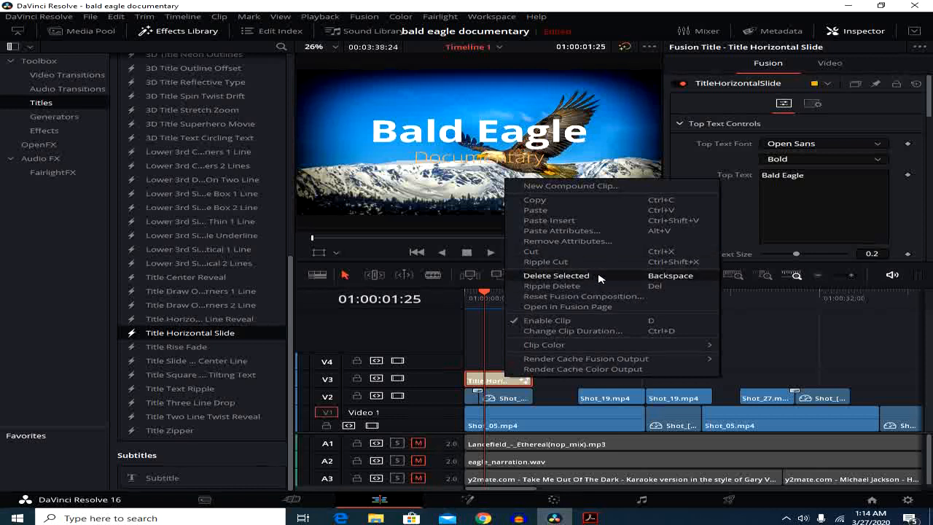
{"action": "left_click", "coordinate": [509, 379]}
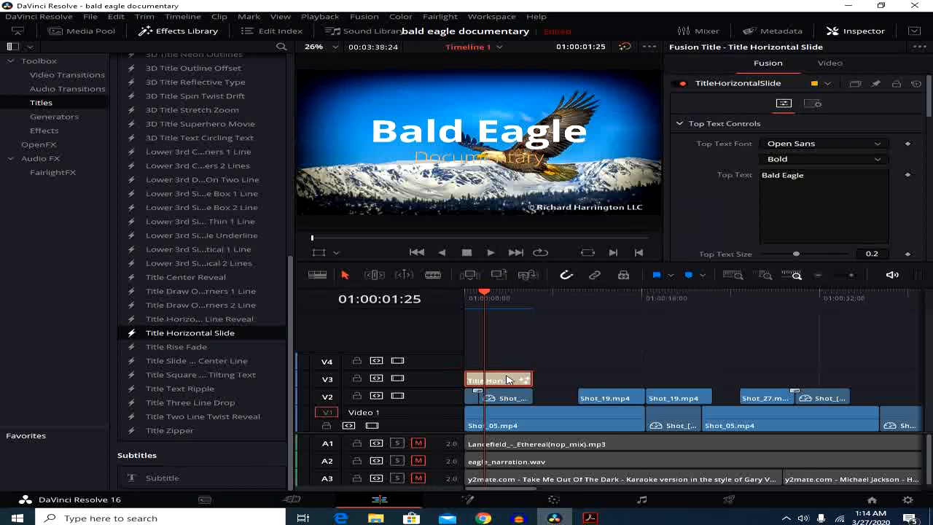